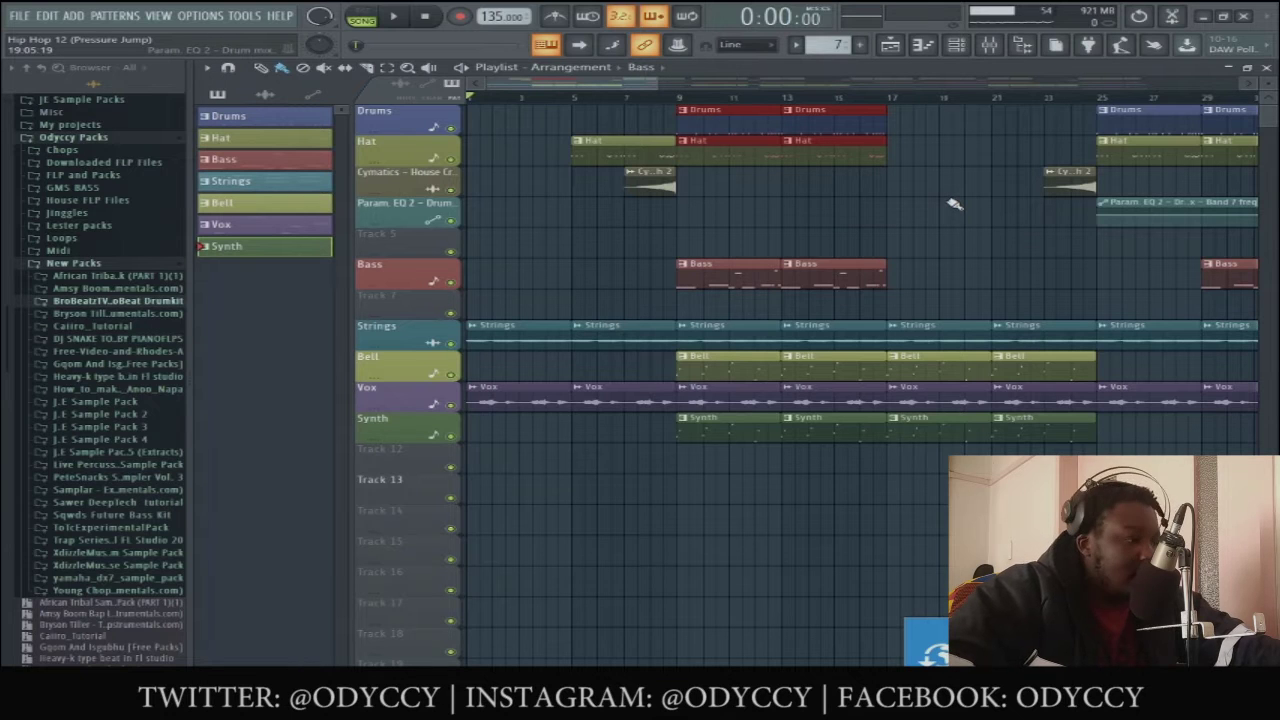
Step: Duplicate the selected Drums and Hat clips directly after the originals at bar 17, and delete the copies
{"action": "key", "text": "ctrl+b"}
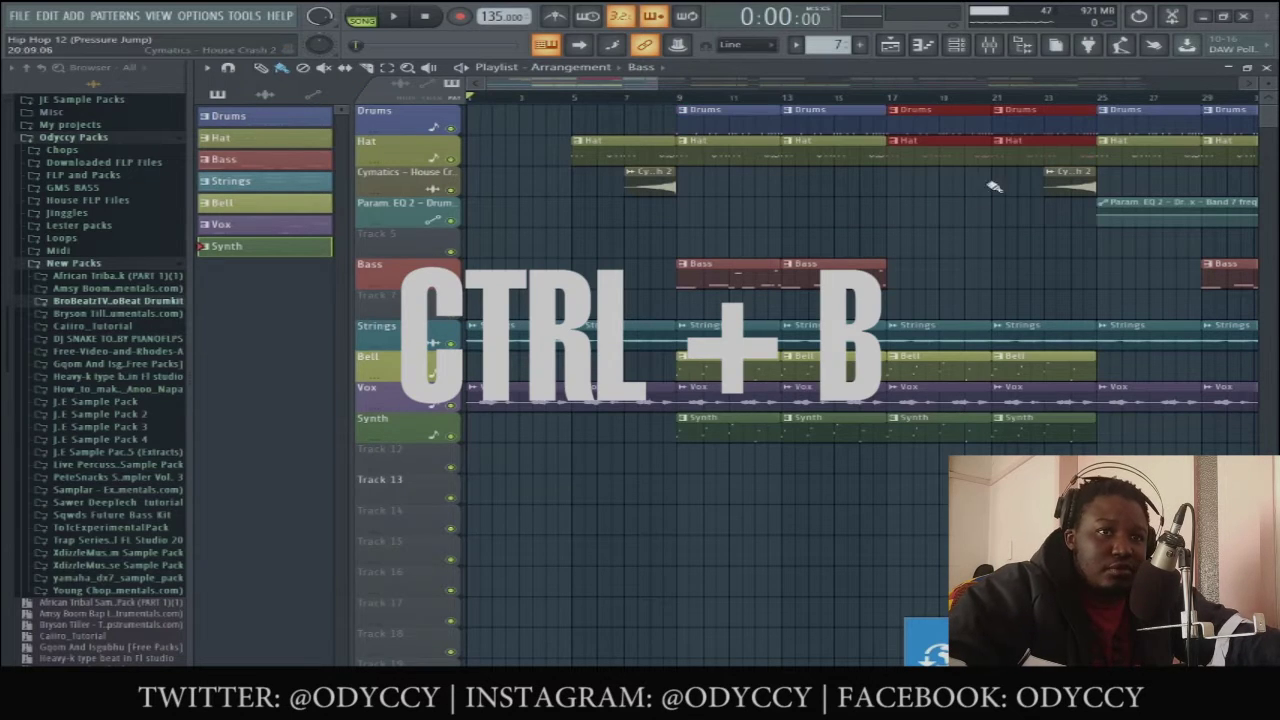
{"action": "right_click", "coordinate": [1024, 152]}
{"action": "right_click", "coordinate": [940, 150]}
{"action": "right_click", "coordinate": [958, 116]}
{"action": "right_click", "coordinate": [1010, 118]}
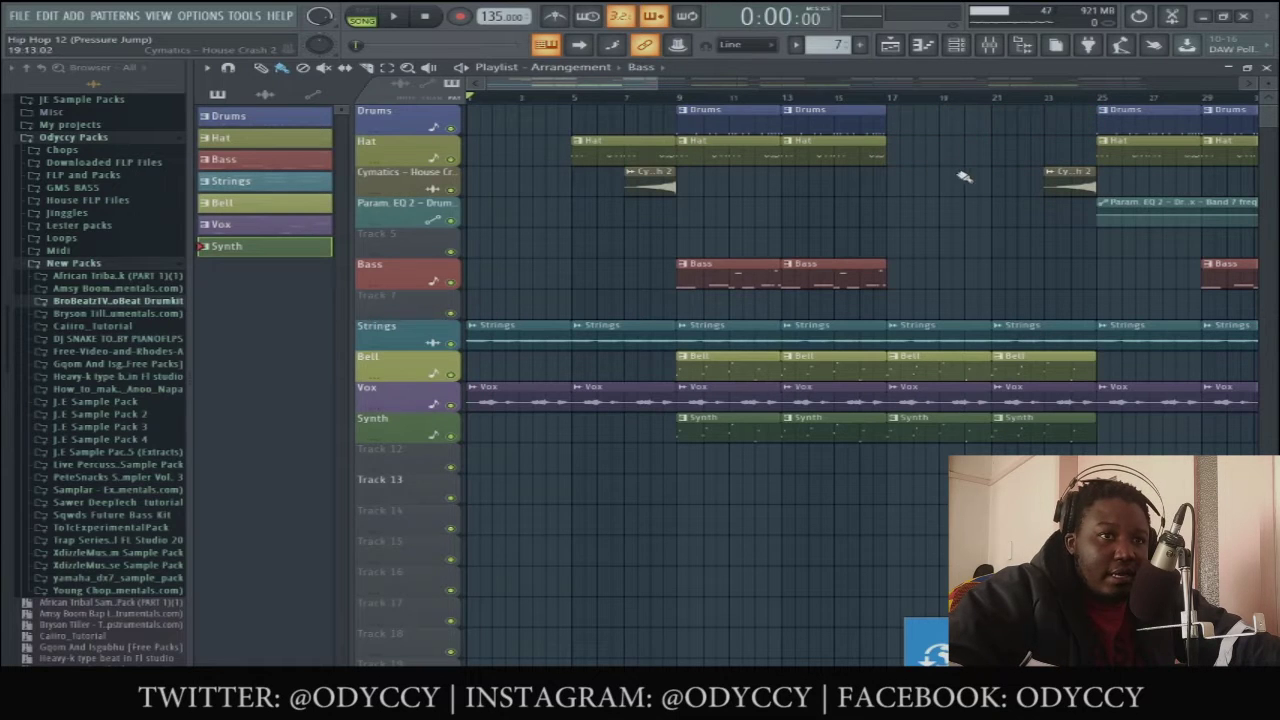
Step: Select the Drums and Hat clips starting at bar 9, clone them over to bar 17, and remove the clones
{"action": "left_click_drag", "start_coordinate": [956, 198], "coordinate": [722, 119]}
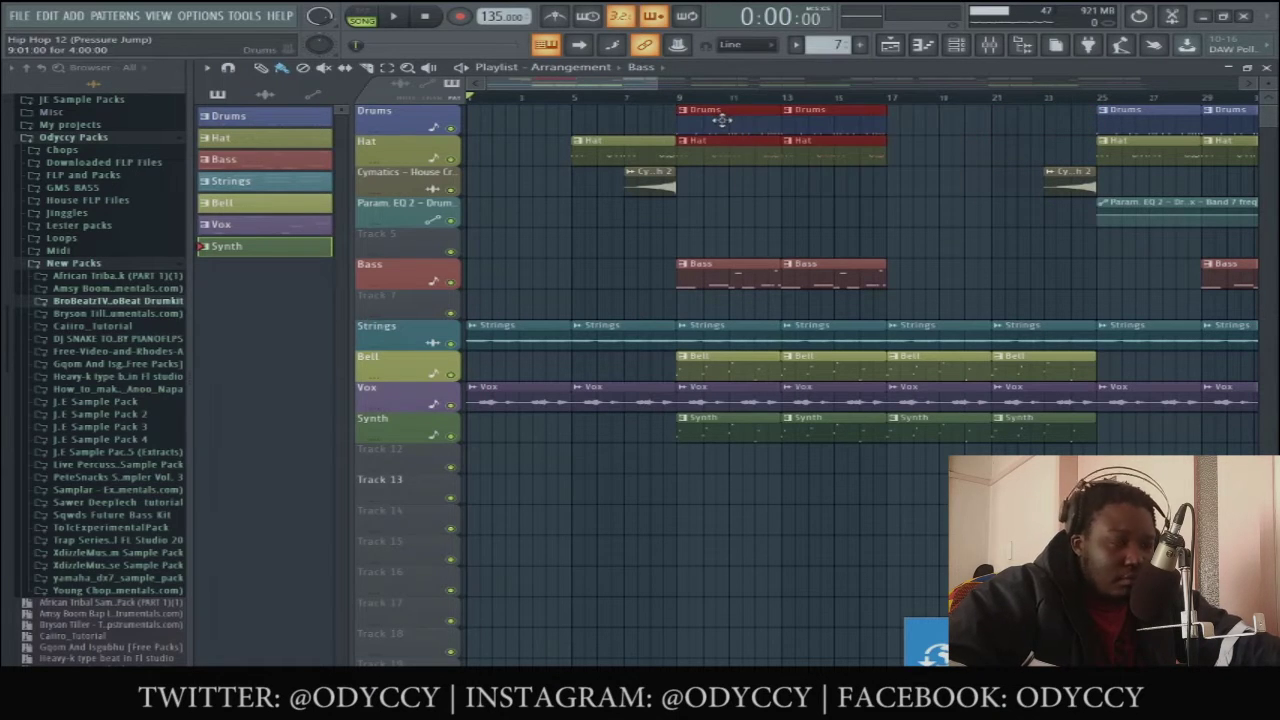
{"action": "left_click_drag", "start_coordinate": [722, 119], "coordinate": [932, 125]}
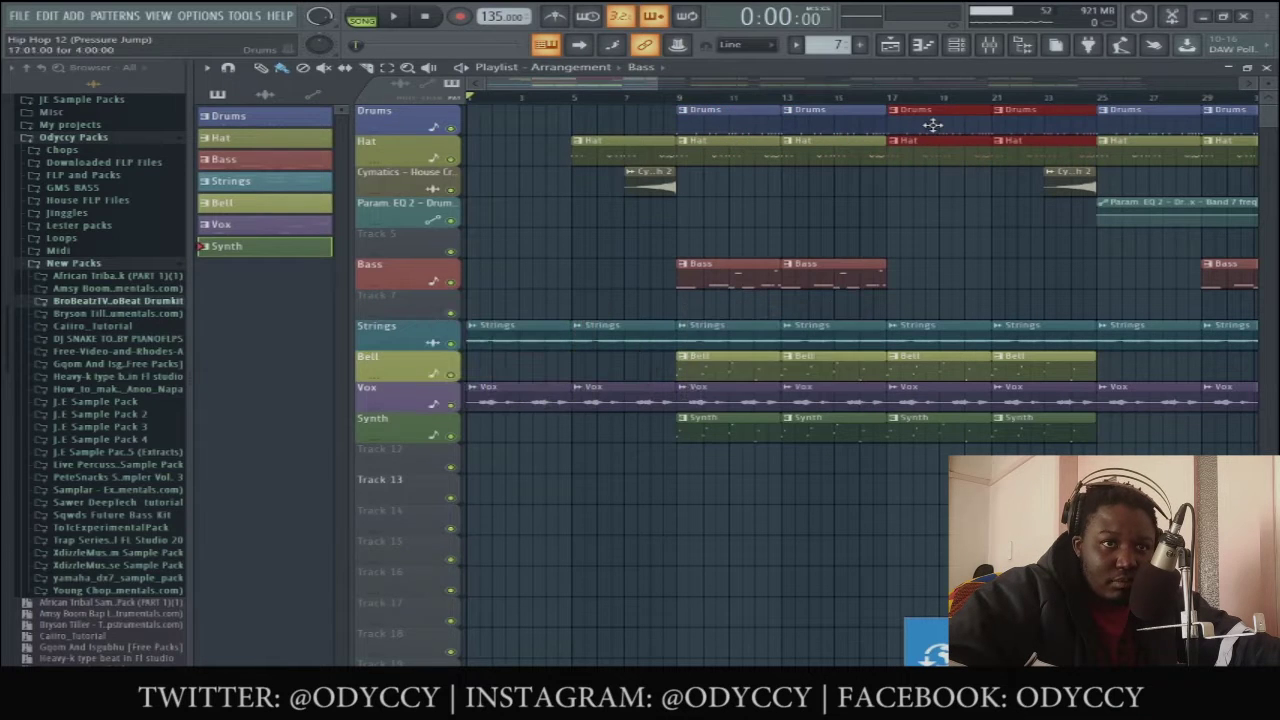
{"action": "right_click", "coordinate": [1000, 137]}
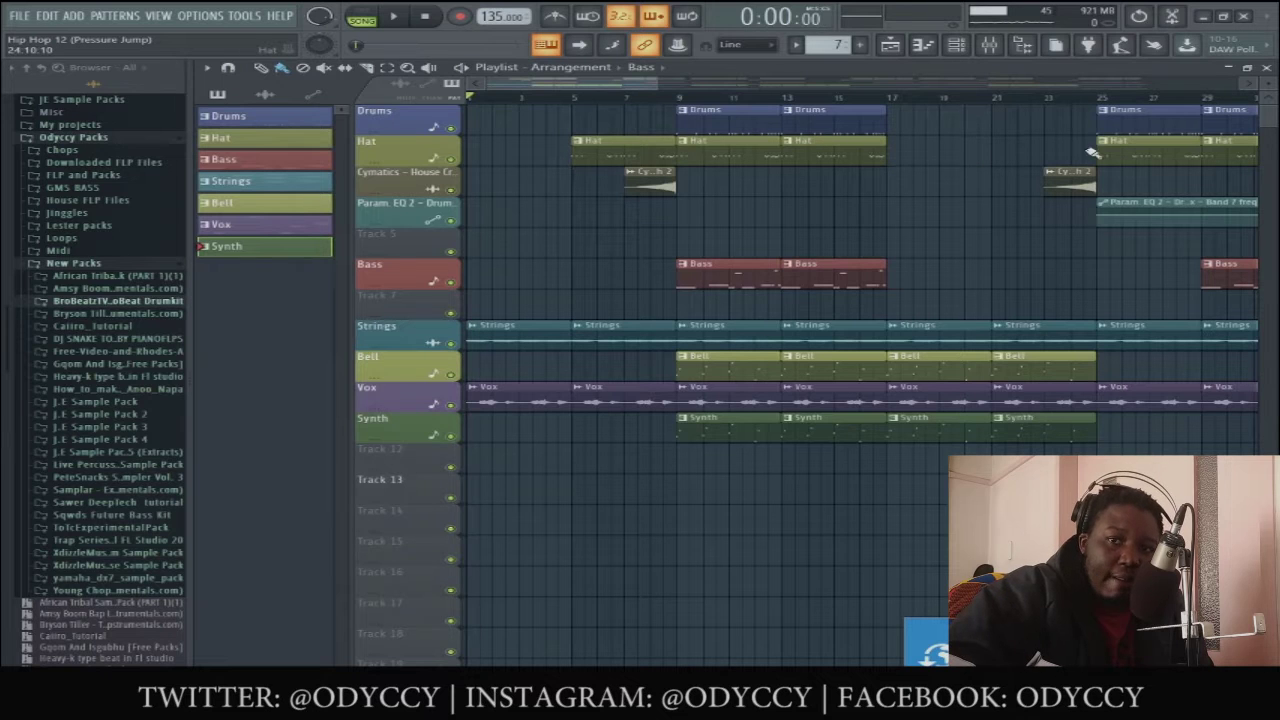
Step: Leave the playlist, copy the Nexus_2 channel's notes and paste them into the Kontakt 5 channel
{"action": "left_click", "coordinate": [1267, 69]}
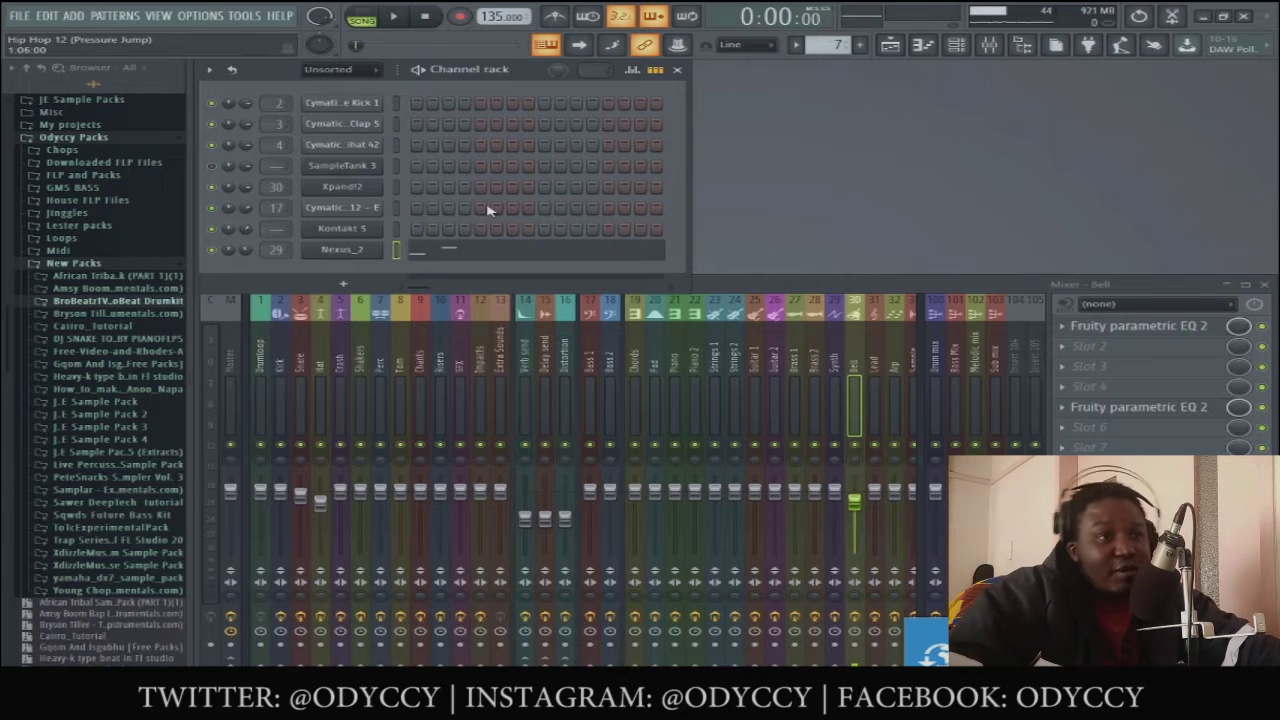
{"action": "right_click", "coordinate": [360, 257]}
{"action": "left_click", "coordinate": [660, 264]}
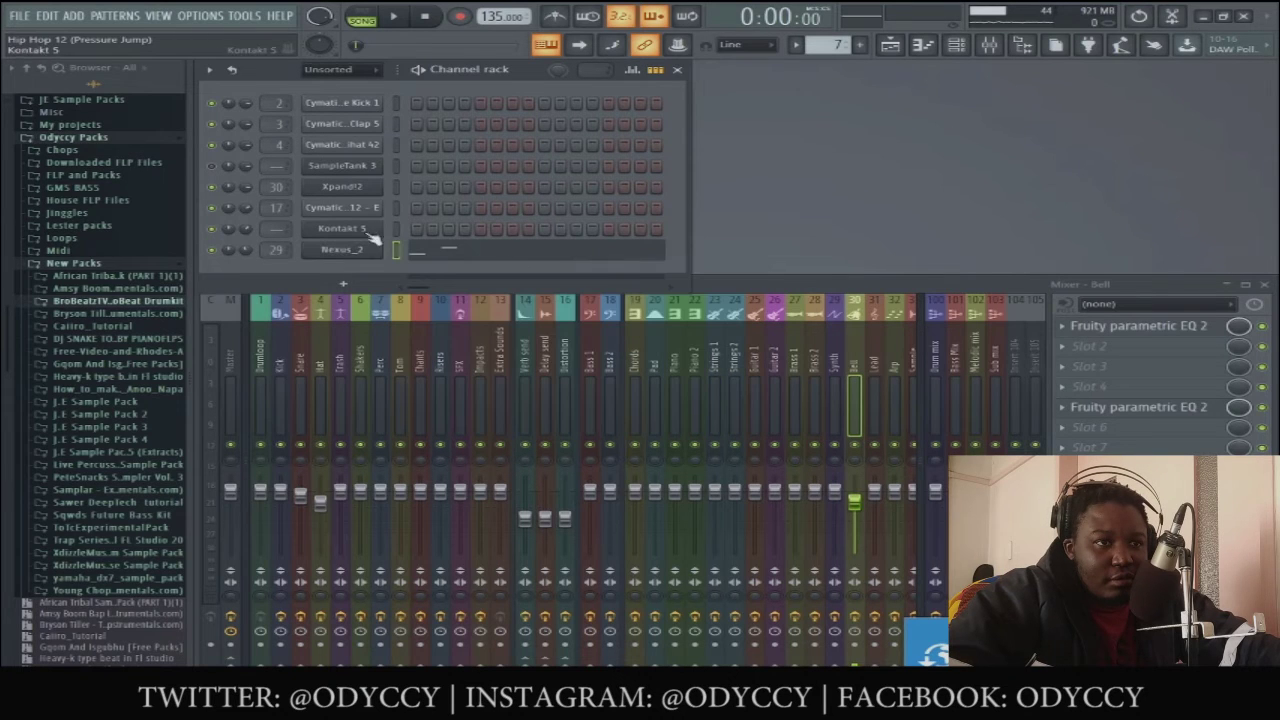
{"action": "right_click", "coordinate": [372, 236]}
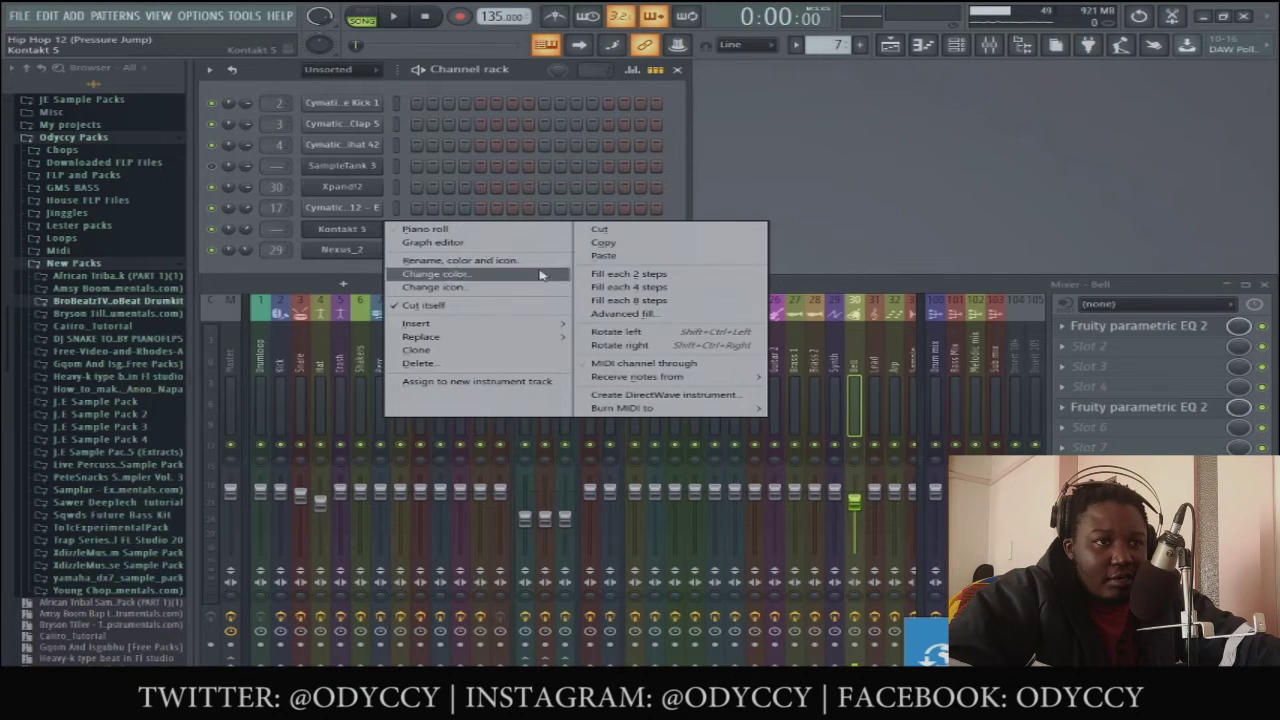
{"action": "left_click", "coordinate": [616, 258]}
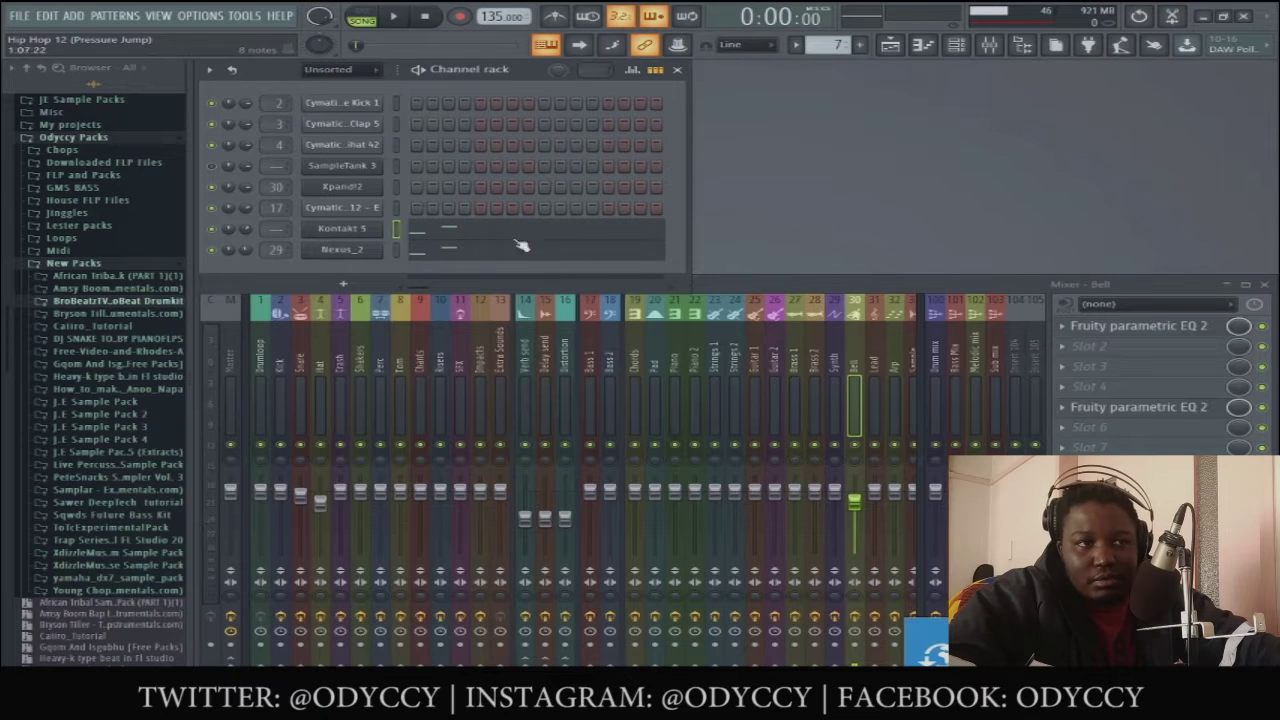
Step: Clear the Kontakt 5 notes, repeat the copy from Nexus_2 to Kontakt 5 by channel selection, and remove the pasted notes
{"action": "left_click", "coordinate": [397, 252]}
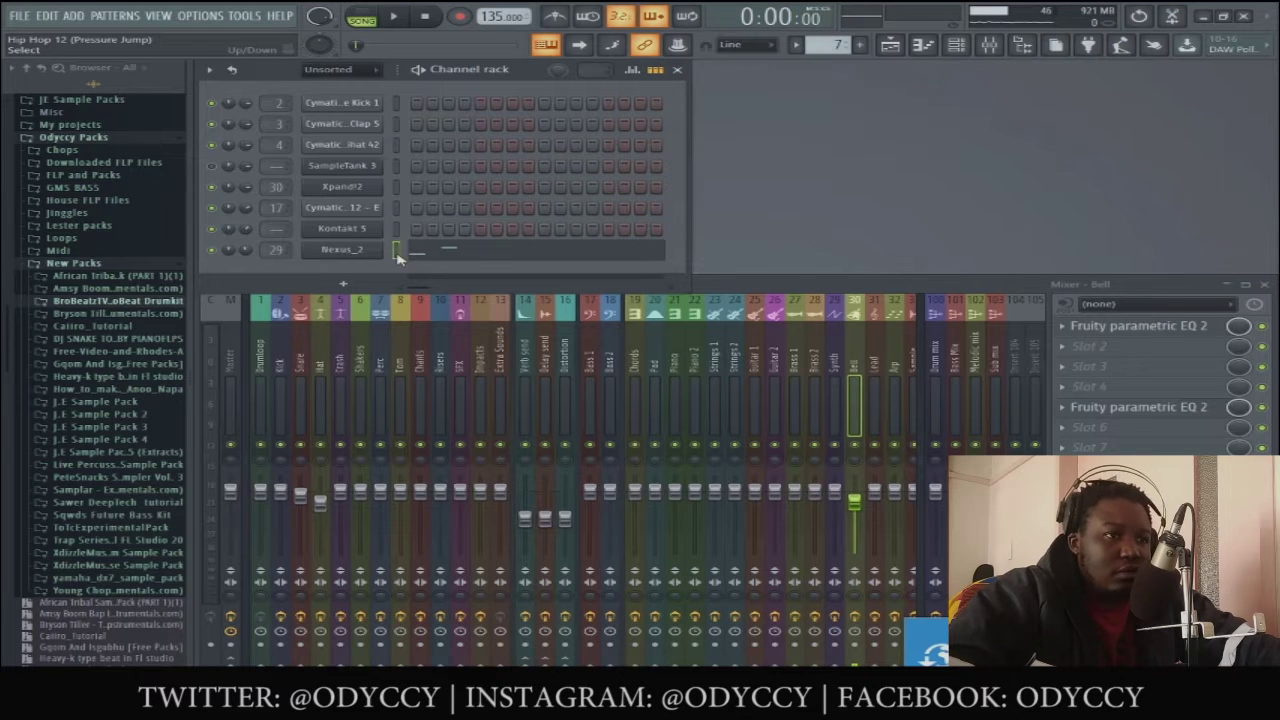
{"action": "left_click", "coordinate": [399, 254]}
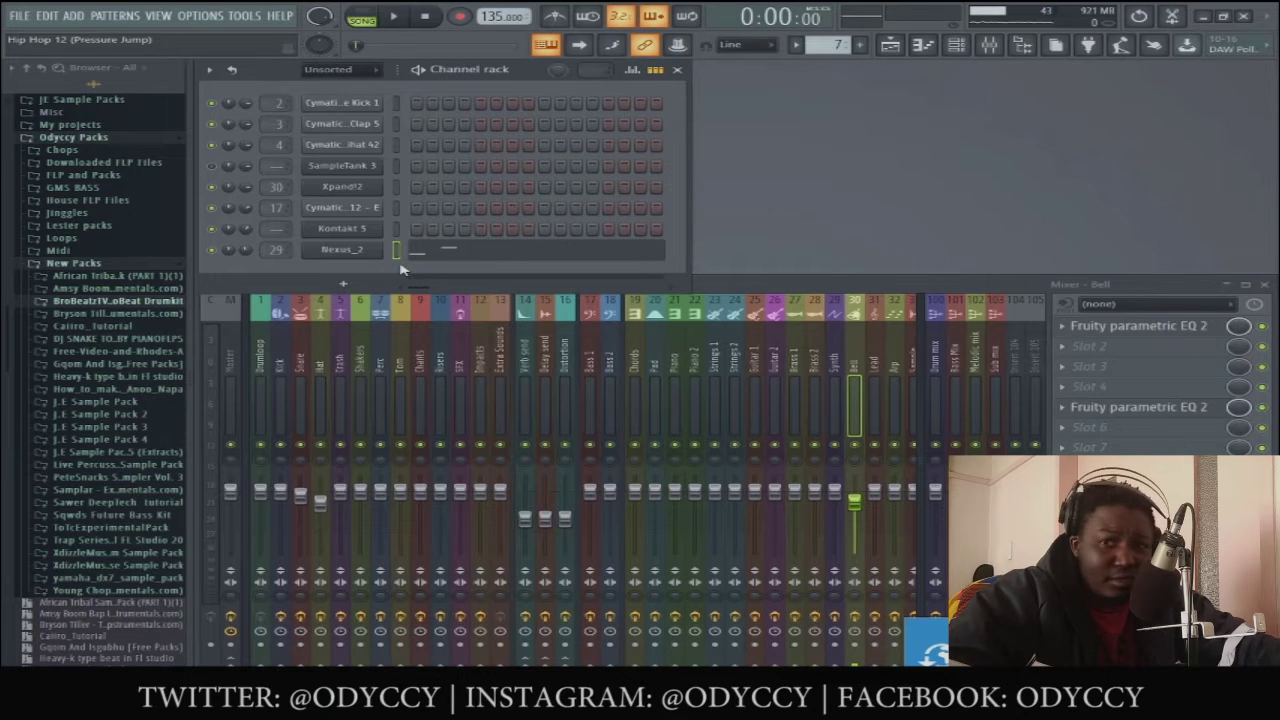
{"action": "left_click", "coordinate": [397, 230]}
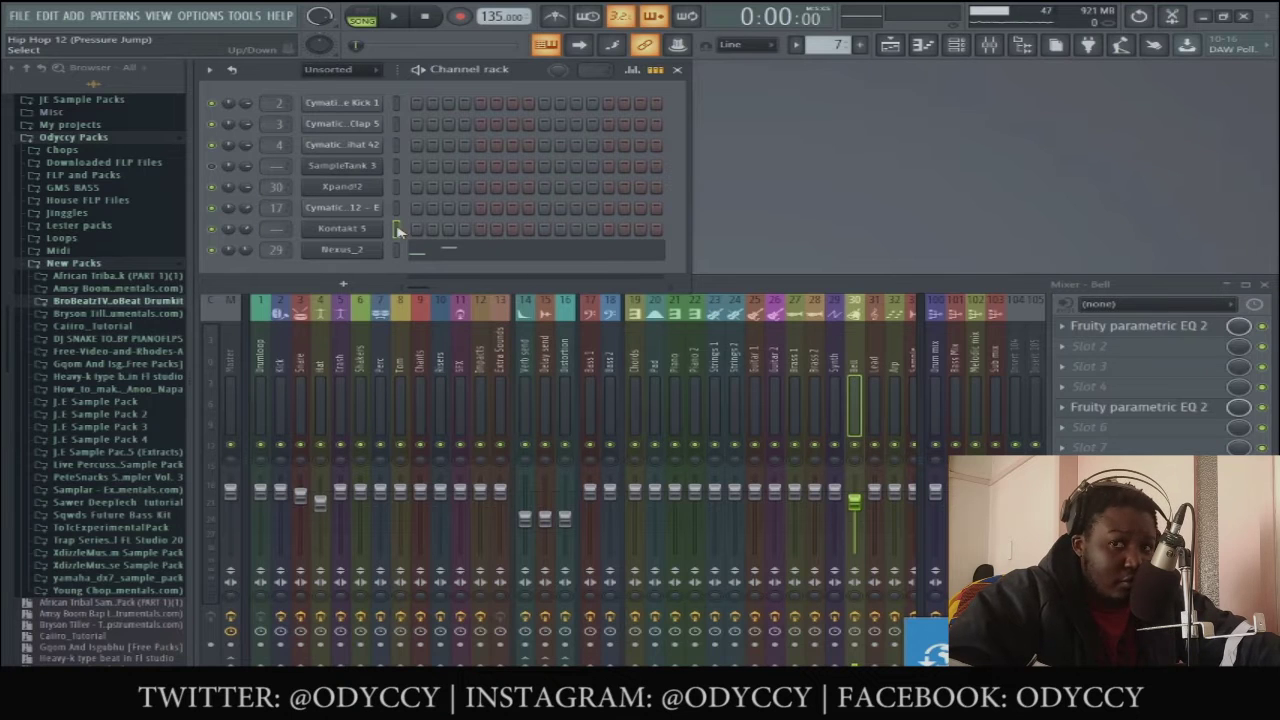
{"action": "key", "text": "ctrl+v"}
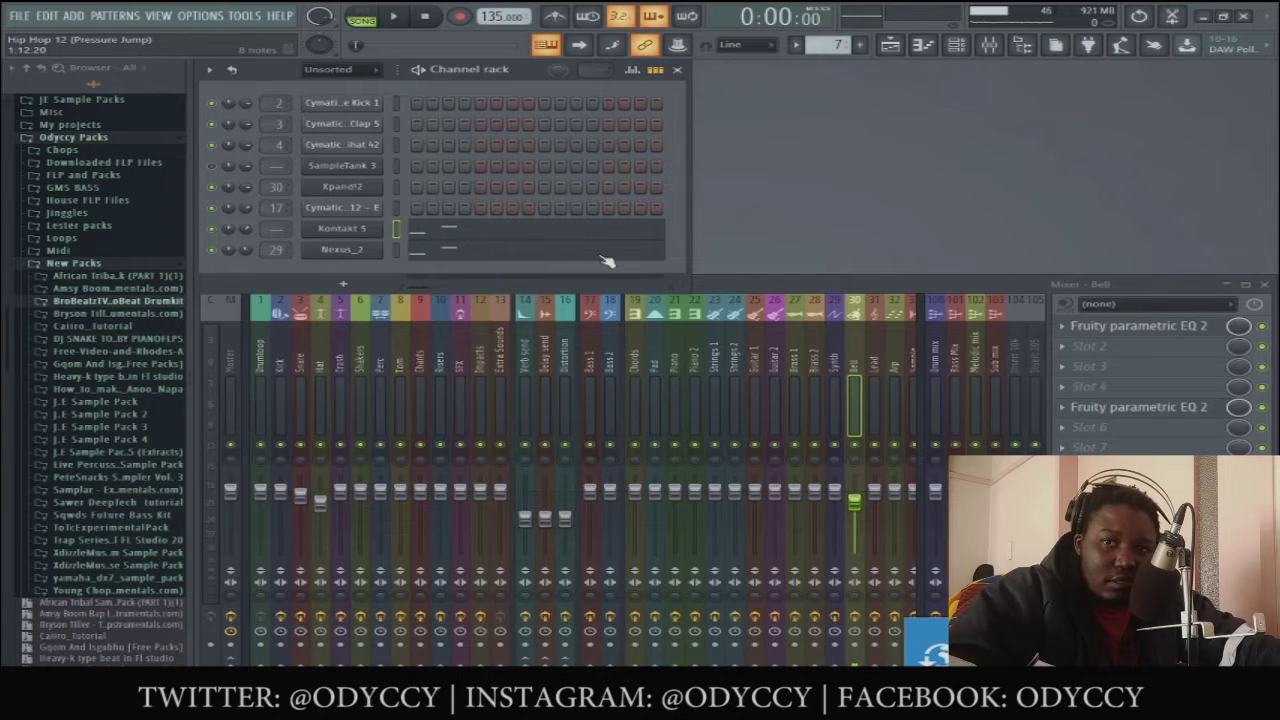
{"action": "left_click", "coordinate": [407, 234]}
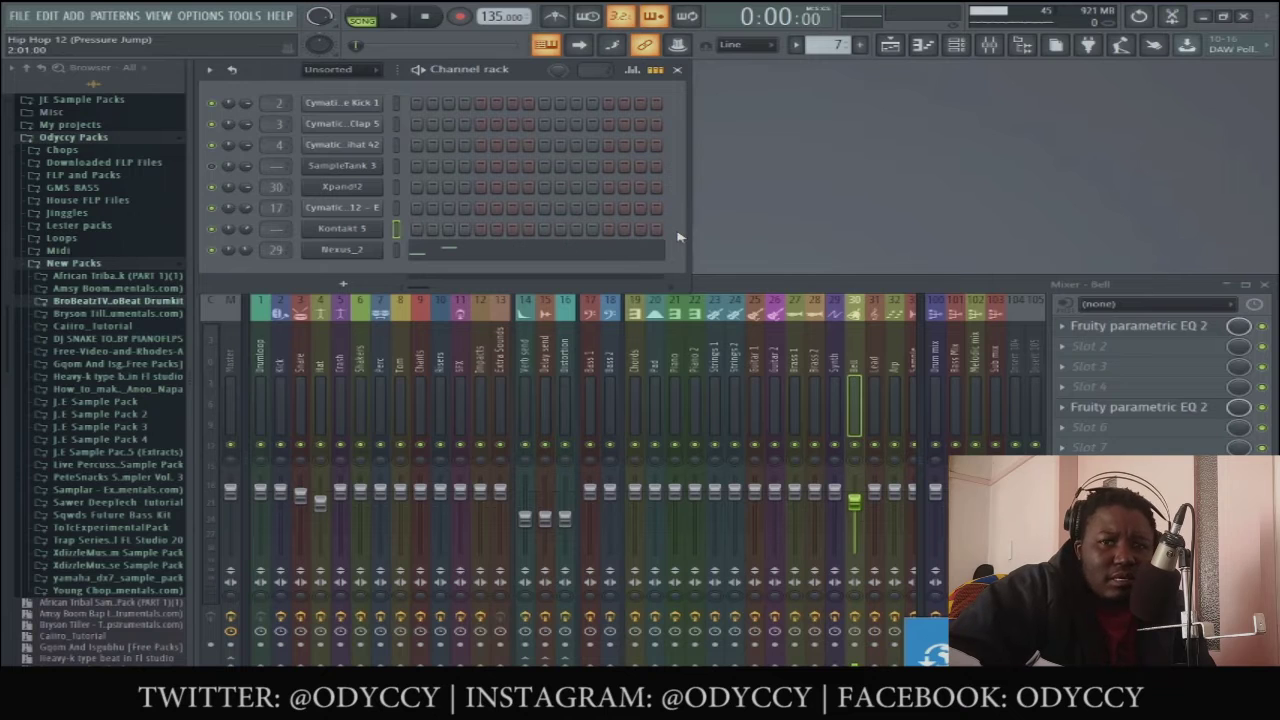
Step: Return to the playlist and inspect the sampler settings of the first Strings audio clip
{"action": "left_click", "coordinate": [890, 44]}
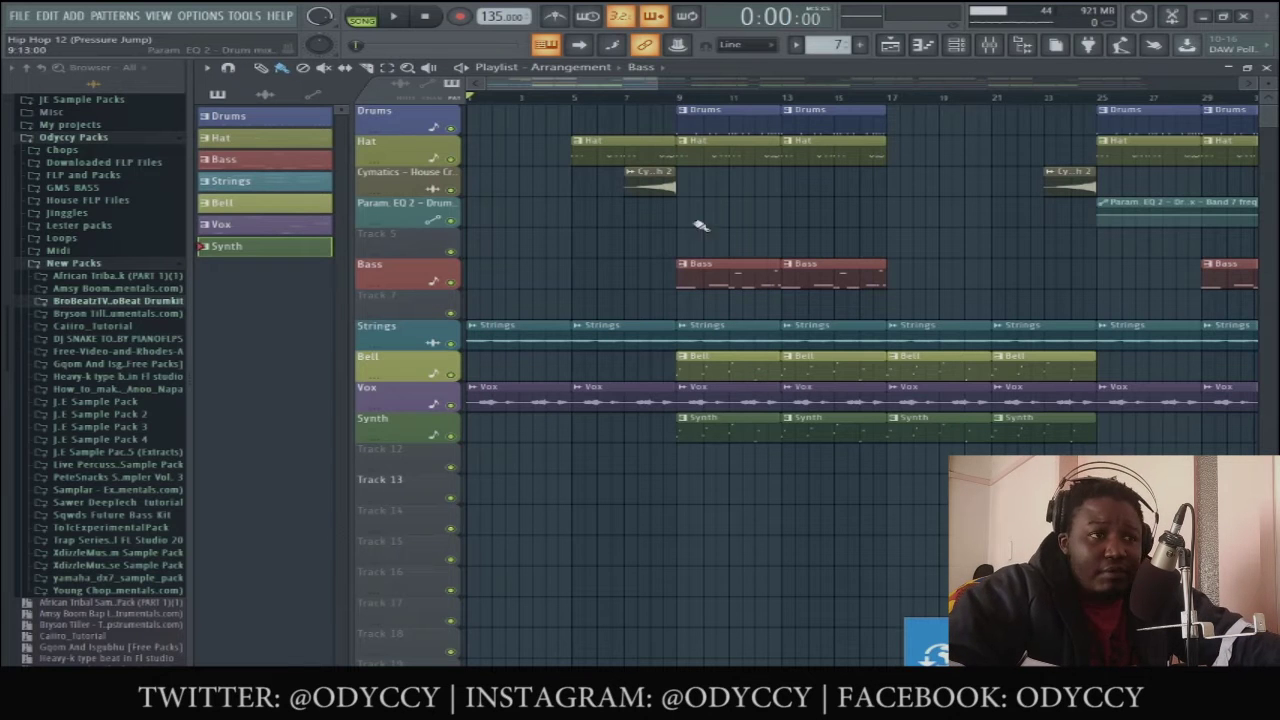
{"action": "left_click_drag", "start_coordinate": [660, 88], "coordinate": [814, 88]}
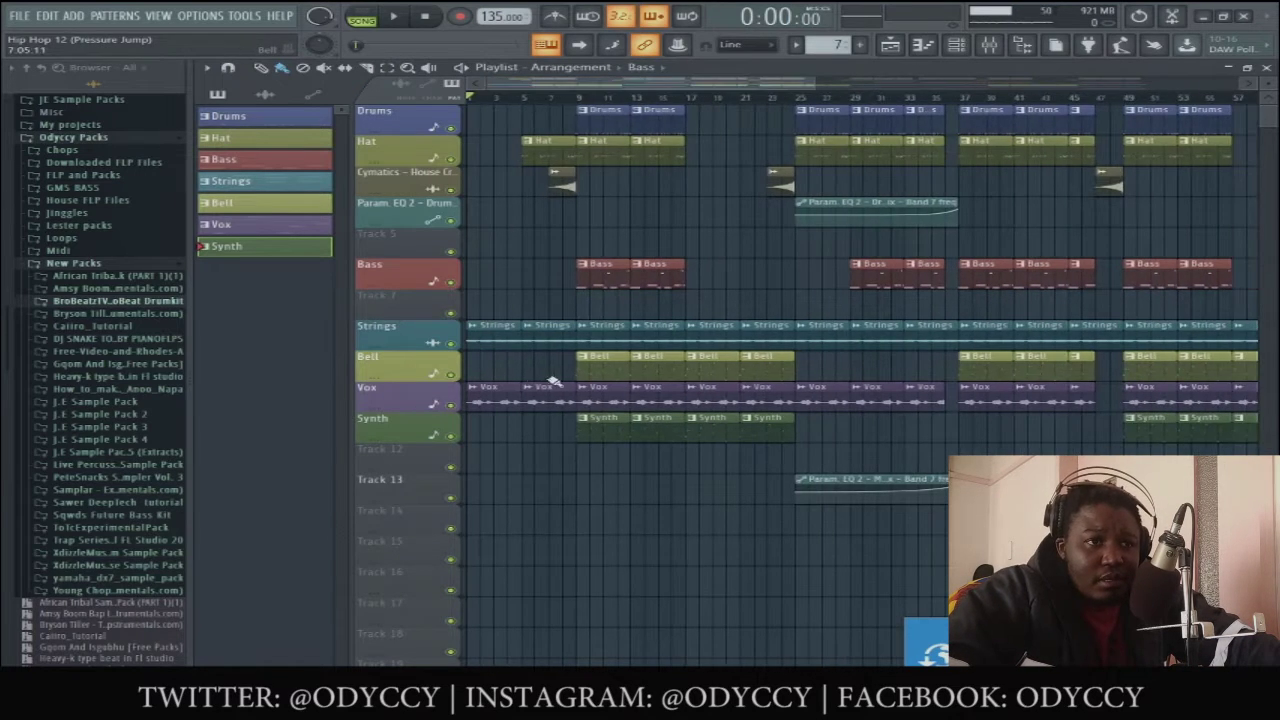
{"action": "left_click", "coordinate": [495, 337]}
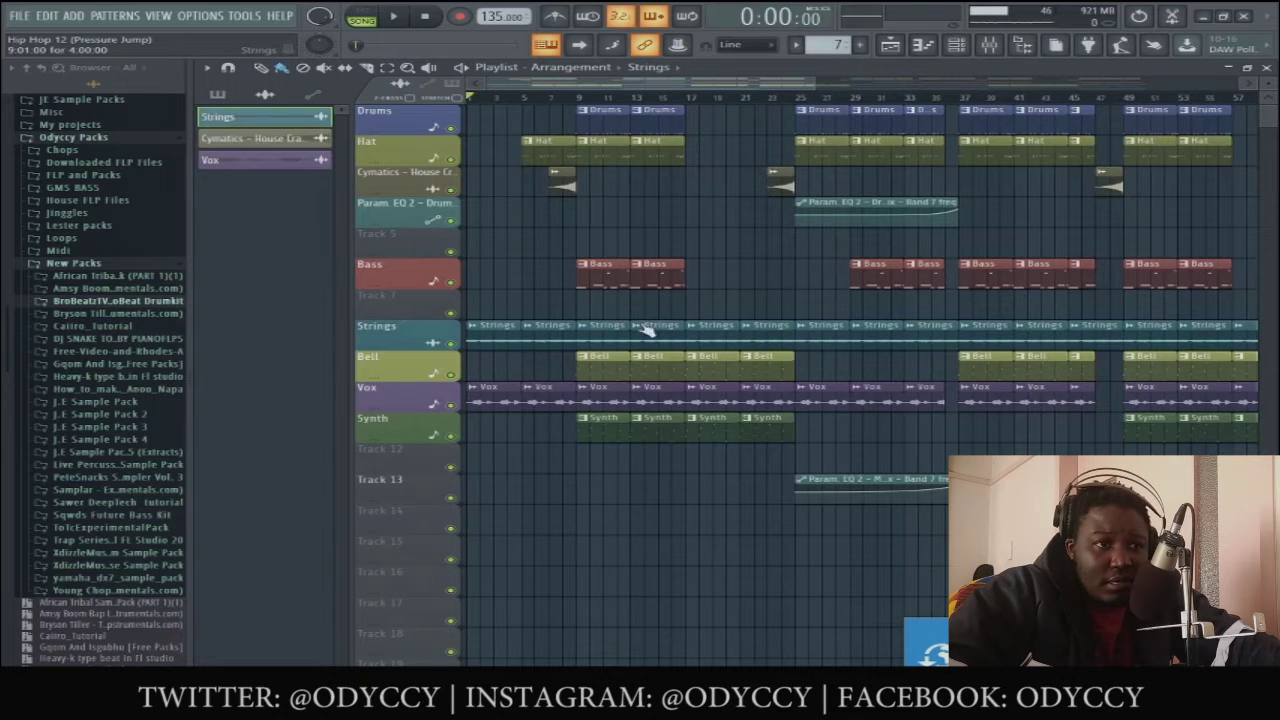
{"action": "double_click", "coordinate": [482, 334]}
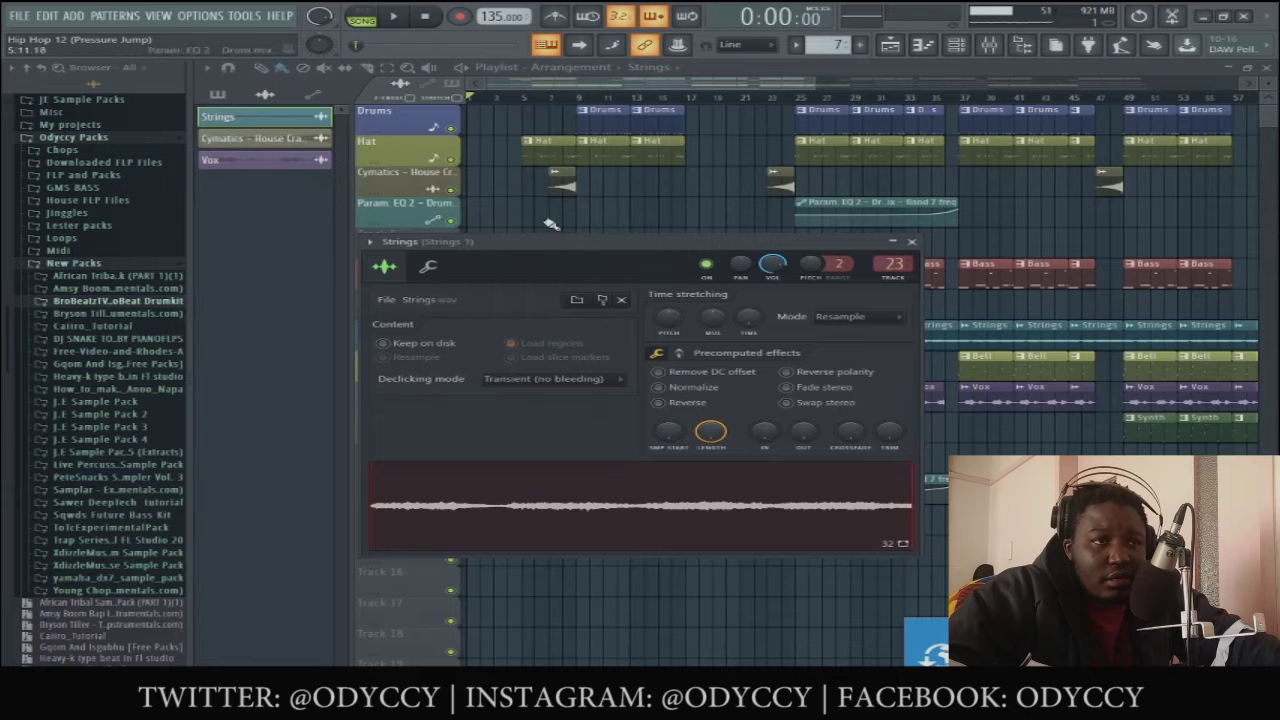
{"action": "left_click", "coordinate": [911, 242]}
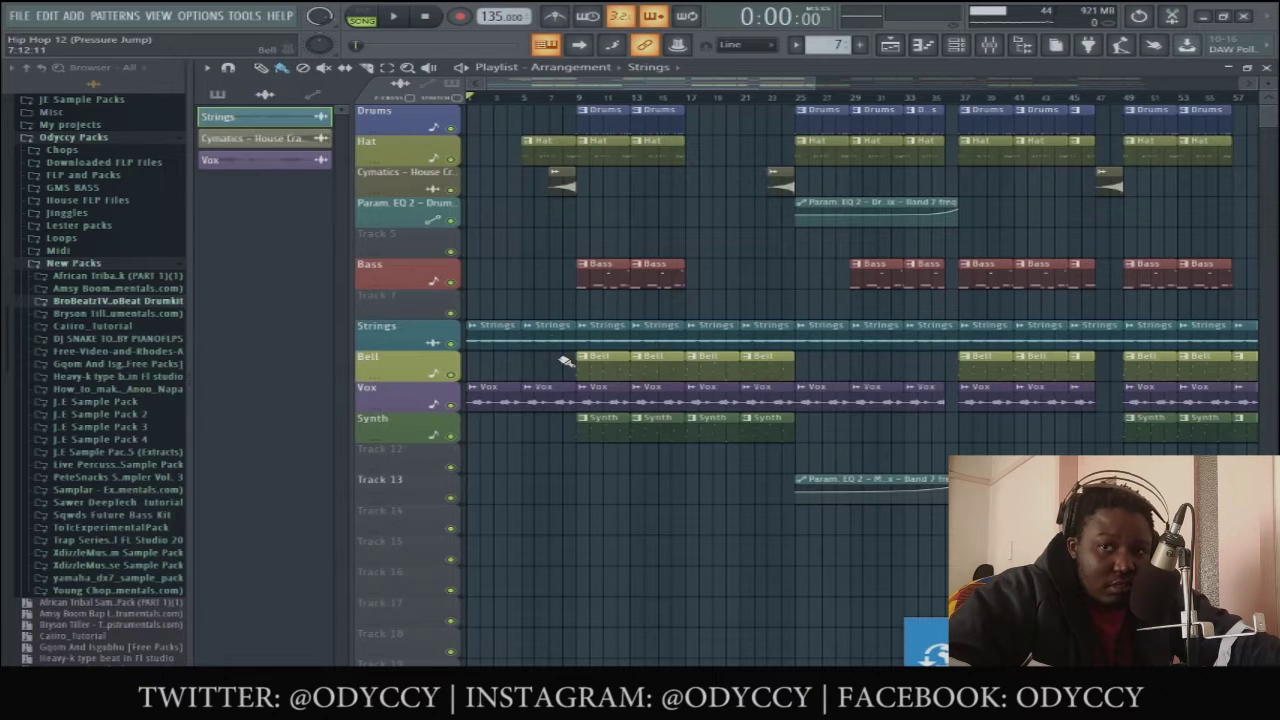
Step: Examine the Strings pattern's SampleTank 3 notes in the piano roll and the instruments loaded in the SampleTank 3 plugin
{"action": "left_click", "coordinate": [217, 93]}
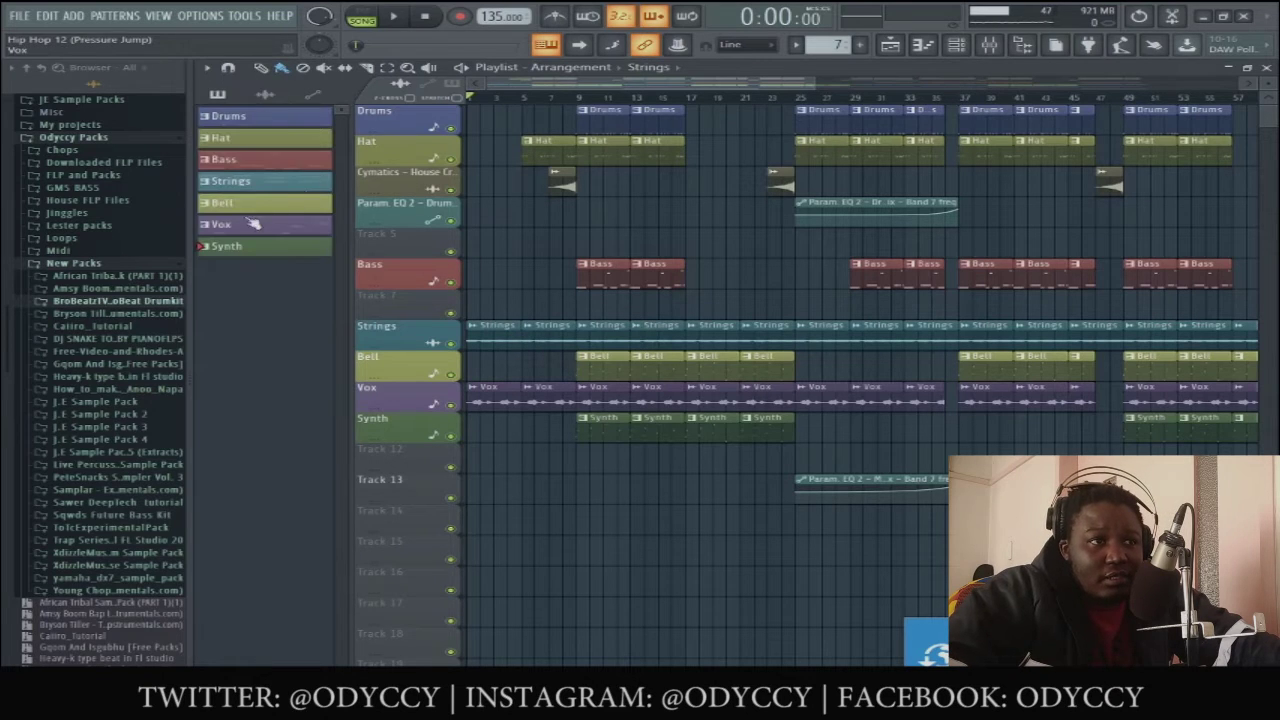
{"action": "left_click", "coordinate": [252, 186]}
{"action": "left_click", "coordinate": [1265, 67]}
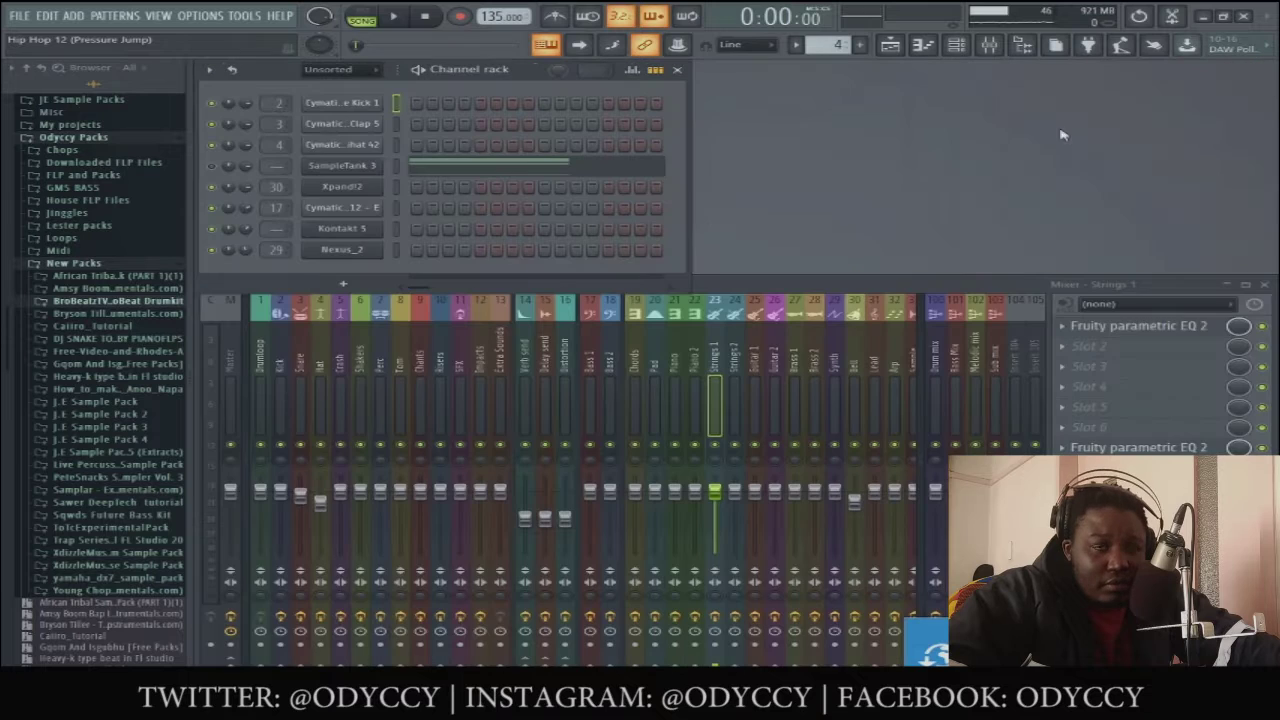
{"action": "left_click", "coordinate": [409, 168]}
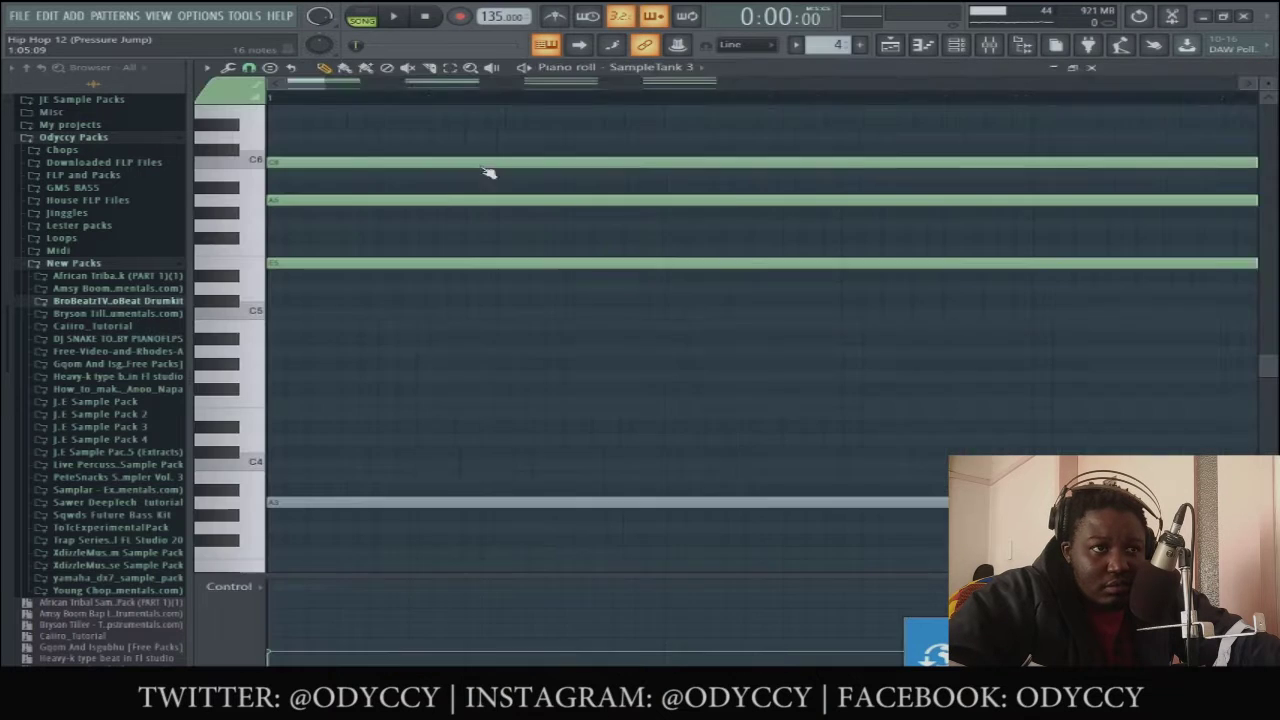
{"action": "scroll", "coordinate": [815, 393], "scroll_direction": "up", "scroll_amount": 4}
{"action": "scroll", "coordinate": [815, 393], "scroll_direction": "down", "scroll_amount": 3}
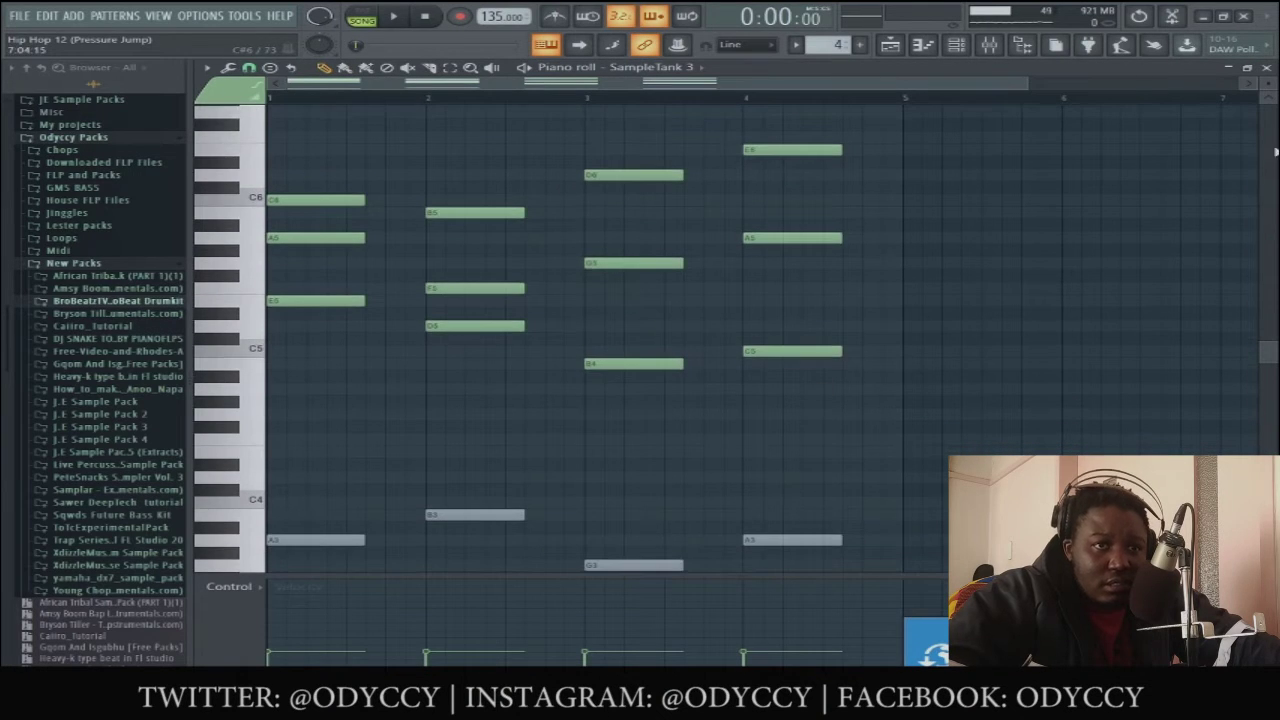
{"action": "left_click", "coordinate": [1265, 77]}
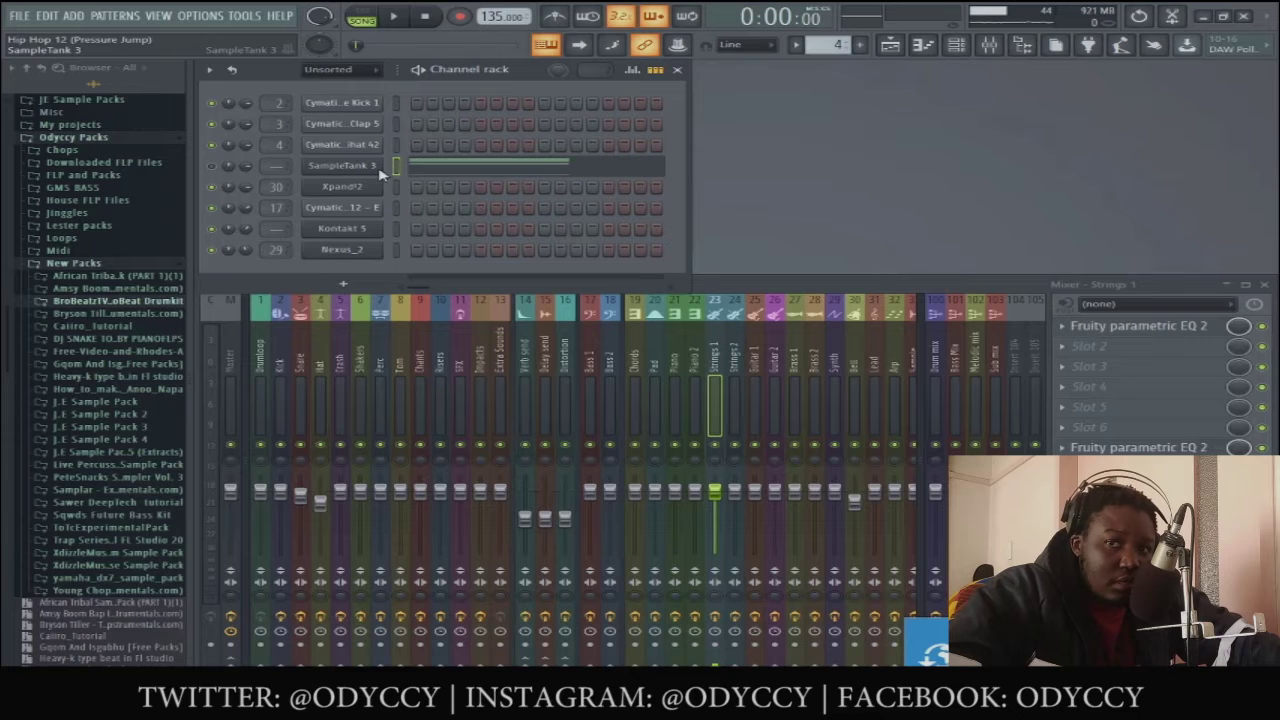
{"action": "left_click", "coordinate": [380, 170]}
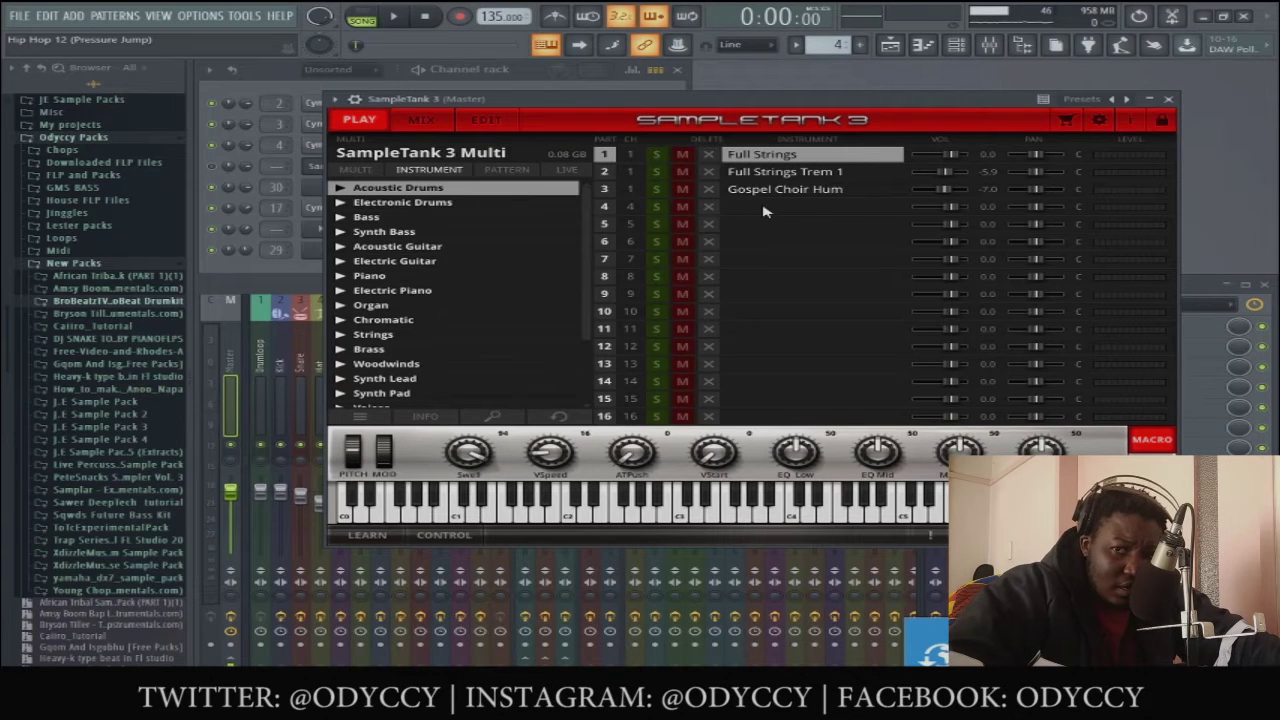
{"action": "left_click", "coordinate": [1168, 98]}
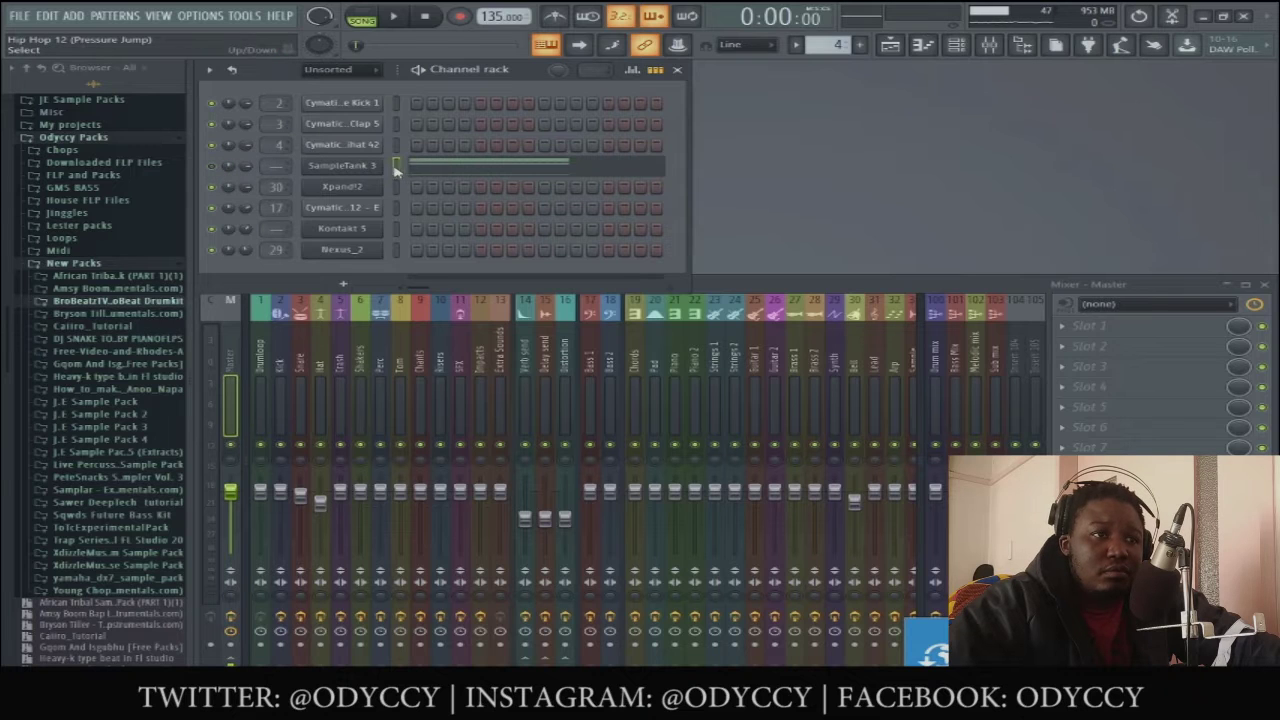
Step: Open the Render and replace settings for the Strings pattern from the playlist, review the Tail options, and cancel the render
{"action": "left_click", "coordinate": [905, 55]}
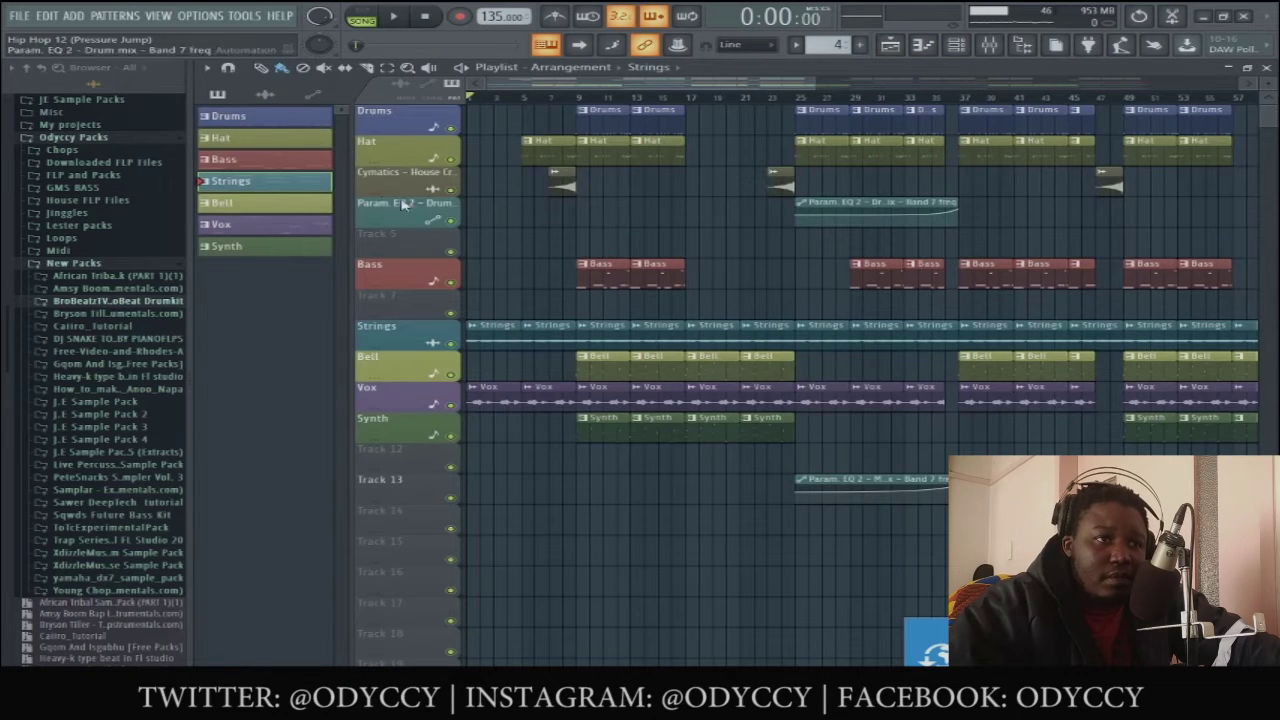
{"action": "right_click", "coordinate": [273, 185]}
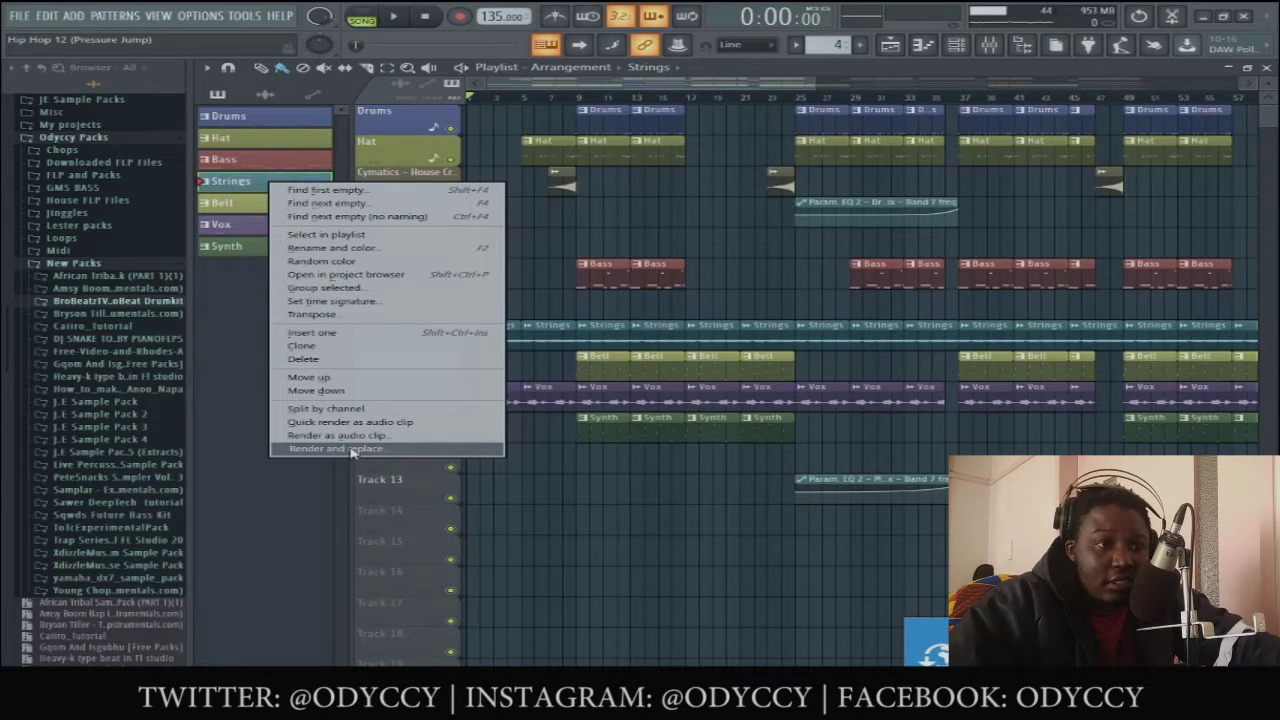
{"action": "left_click", "coordinate": [546, 519]}
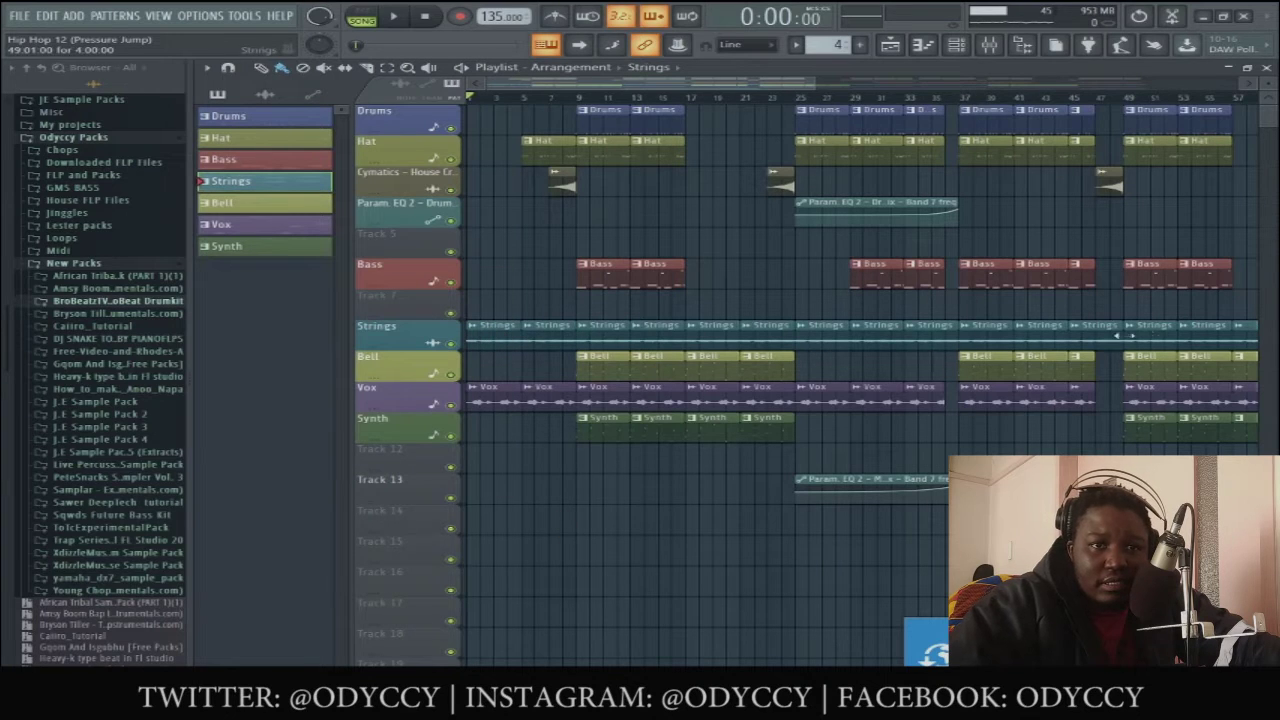
{"action": "right_click", "coordinate": [281, 185]}
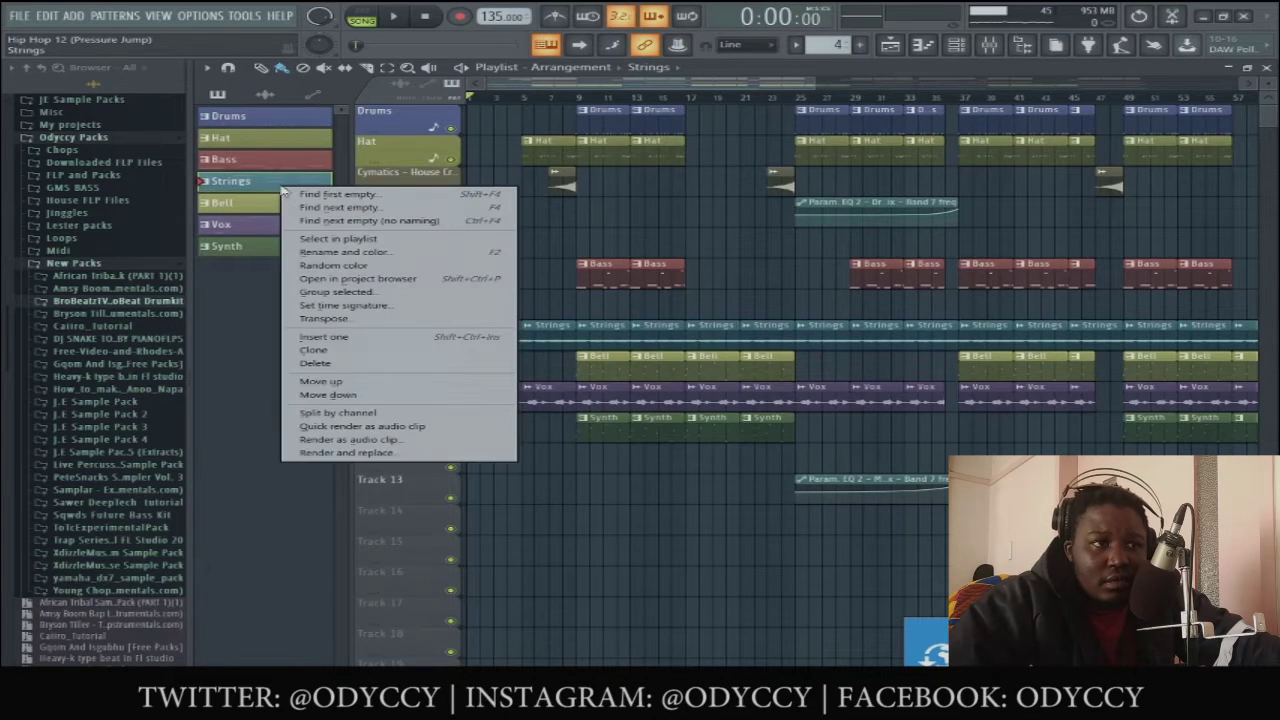
{"action": "left_click", "coordinate": [320, 452]}
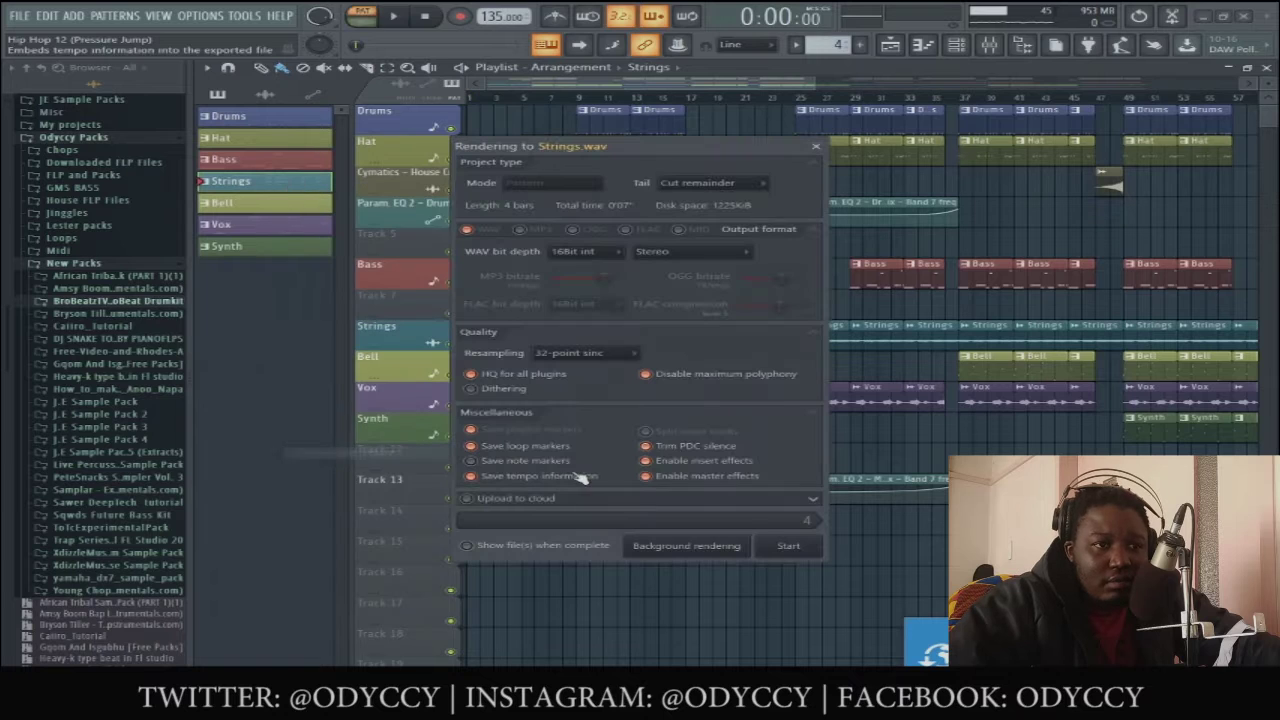
{"action": "left_click", "coordinate": [738, 183]}
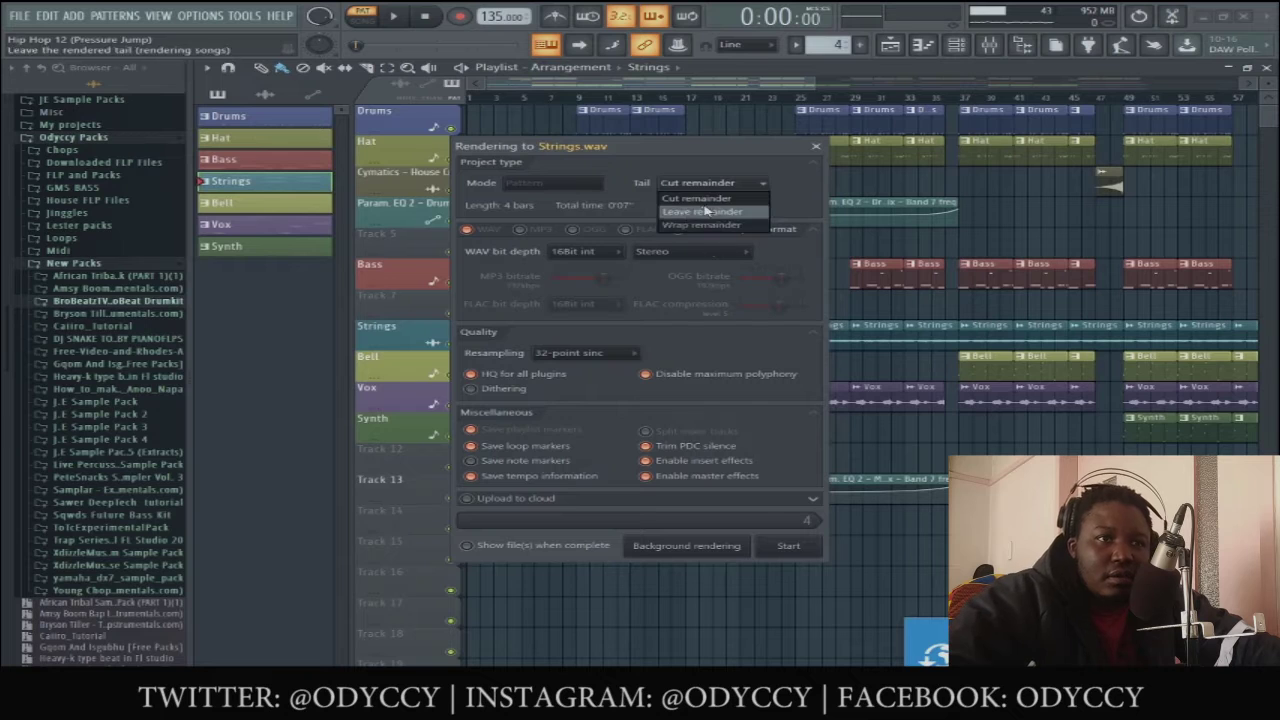
{"action": "left_click", "coordinate": [766, 158]}
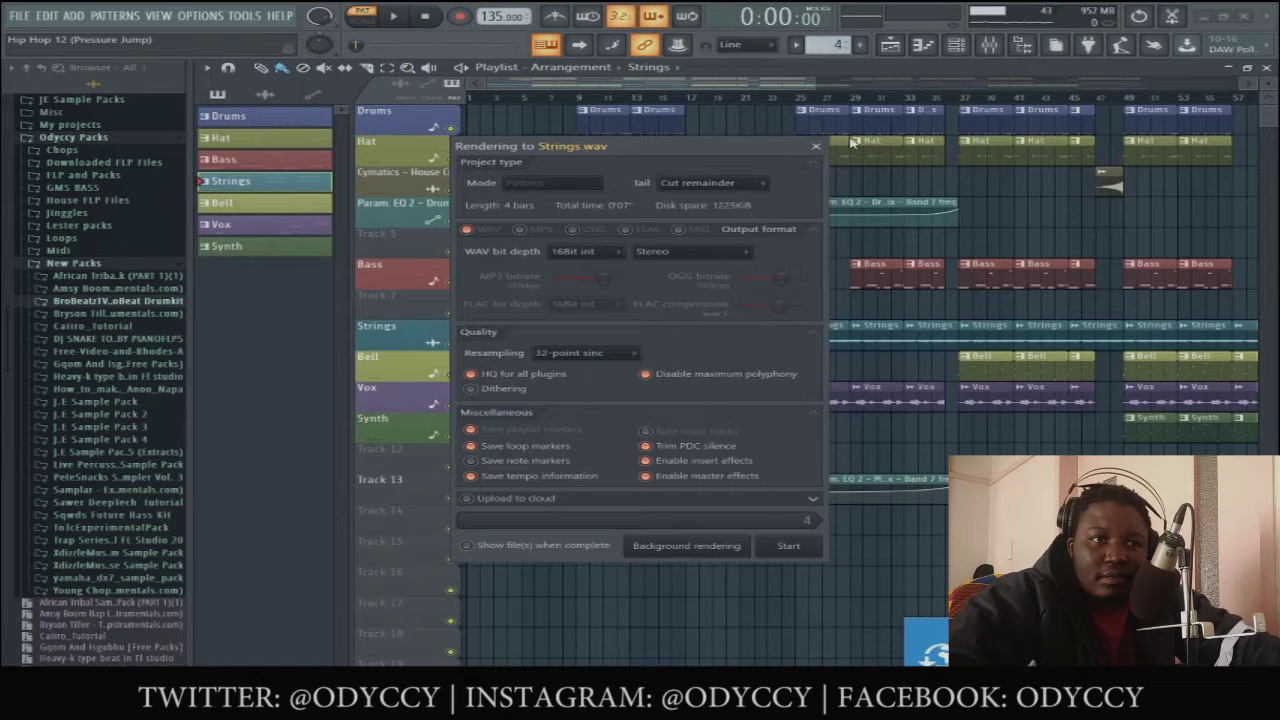
{"action": "left_click", "coordinate": [816, 146]}
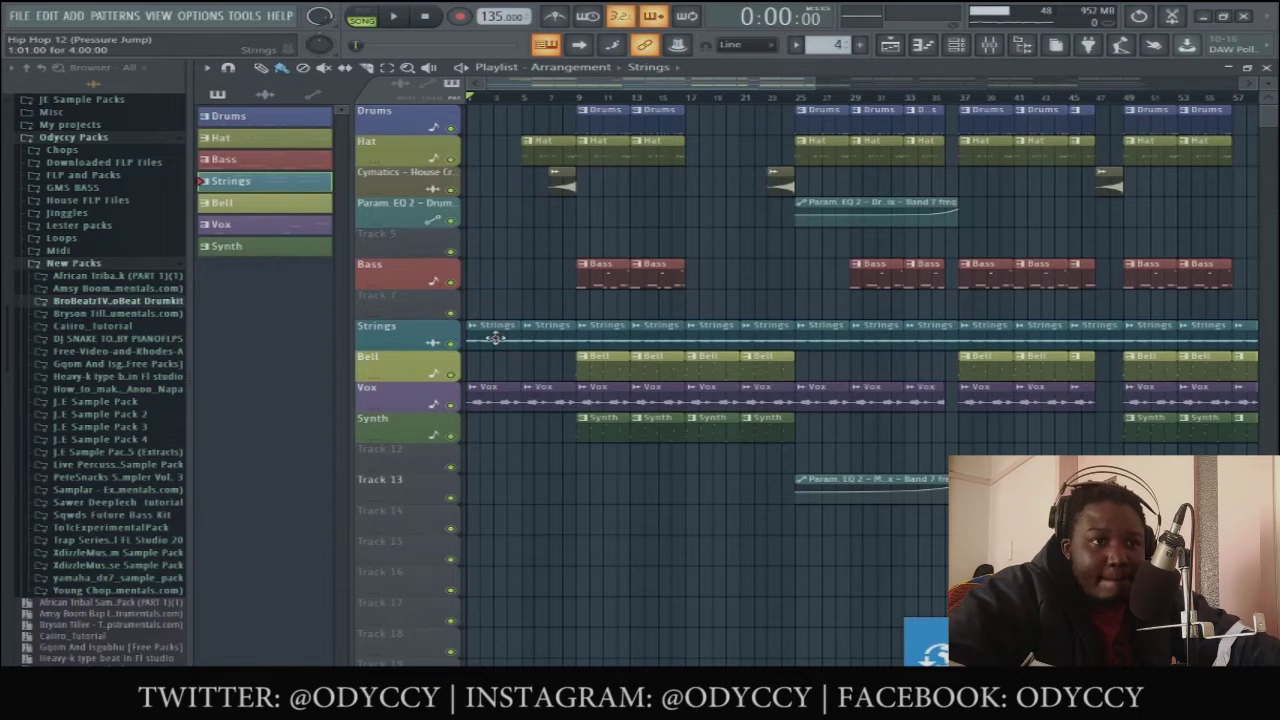
Step: Select the Strings audio clip at bar 1 of the playlist
{"action": "mouse_move", "coordinate": [494, 337]}
{"action": "left_mouse_down"}
{"action": "mouse_move", "coordinate": [502, 283]}
{"action": "mouse_move", "coordinate": [500, 345]}
{"action": "mouse_move", "coordinate": [485, 345]}
{"action": "left_mouse_up"}
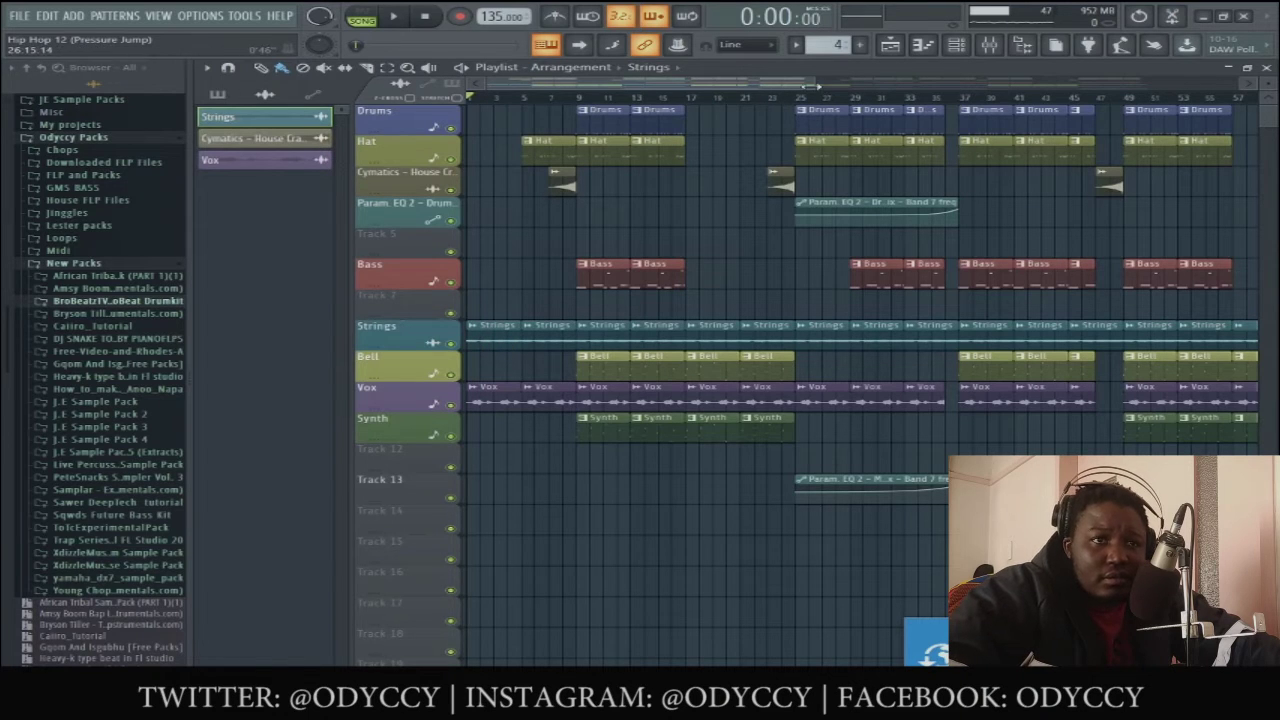
Step: Zoom out the playlist arrangement and show the Unsorted channel group in the channel rack
{"action": "scroll", "coordinate": [1078, 128], "scroll_direction": "down", "scroll_amount": 2}
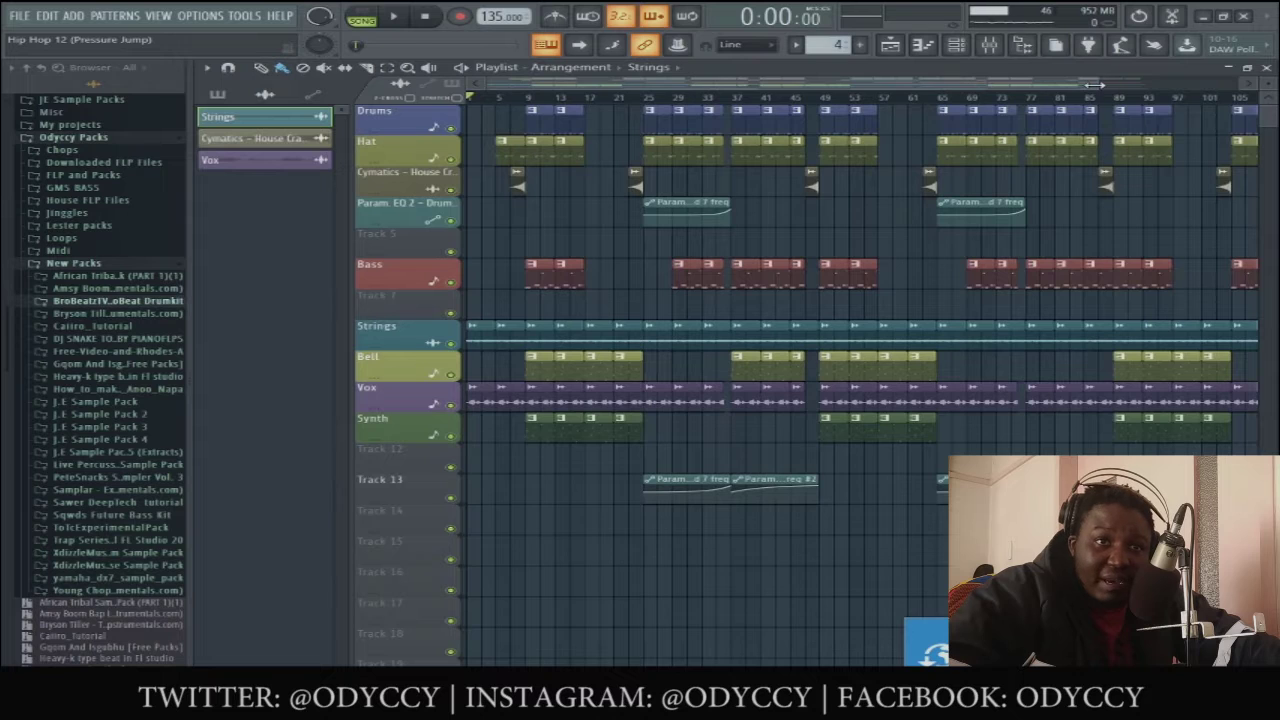
{"action": "scroll", "coordinate": [1095, 88], "scroll_direction": "down", "scroll_amount": 1}
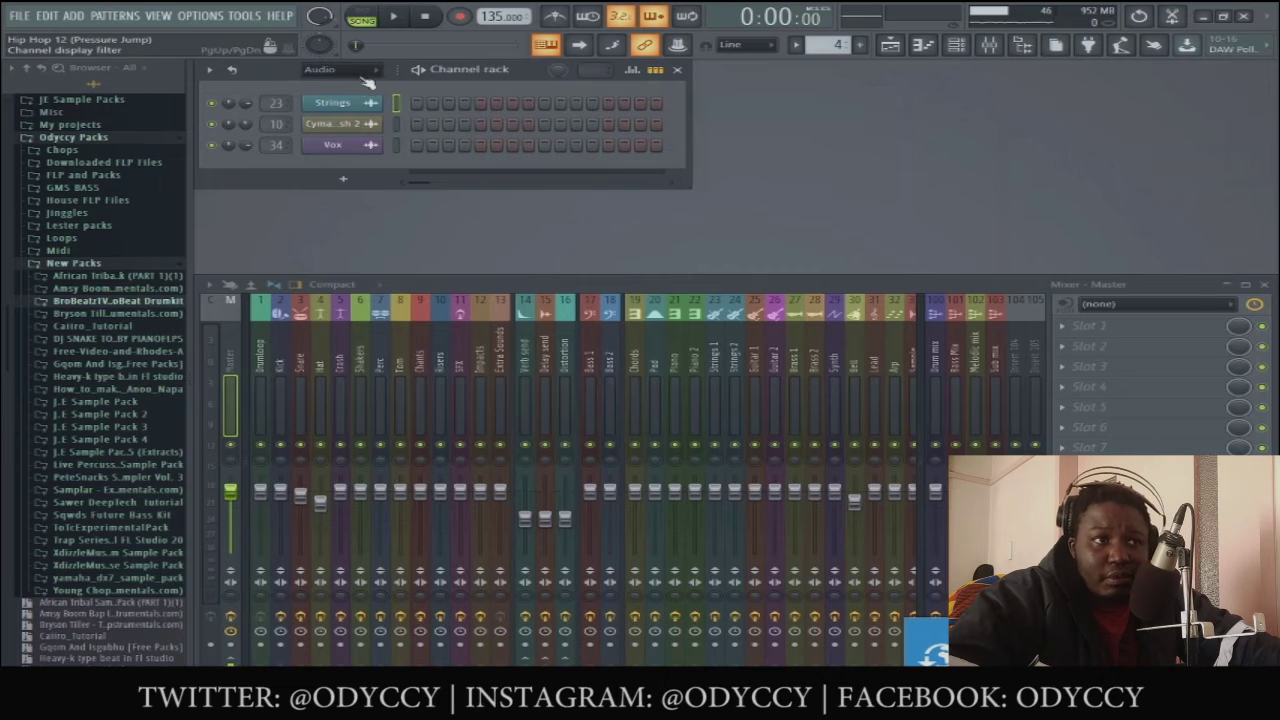
{"action": "left_click", "coordinate": [362, 72]}
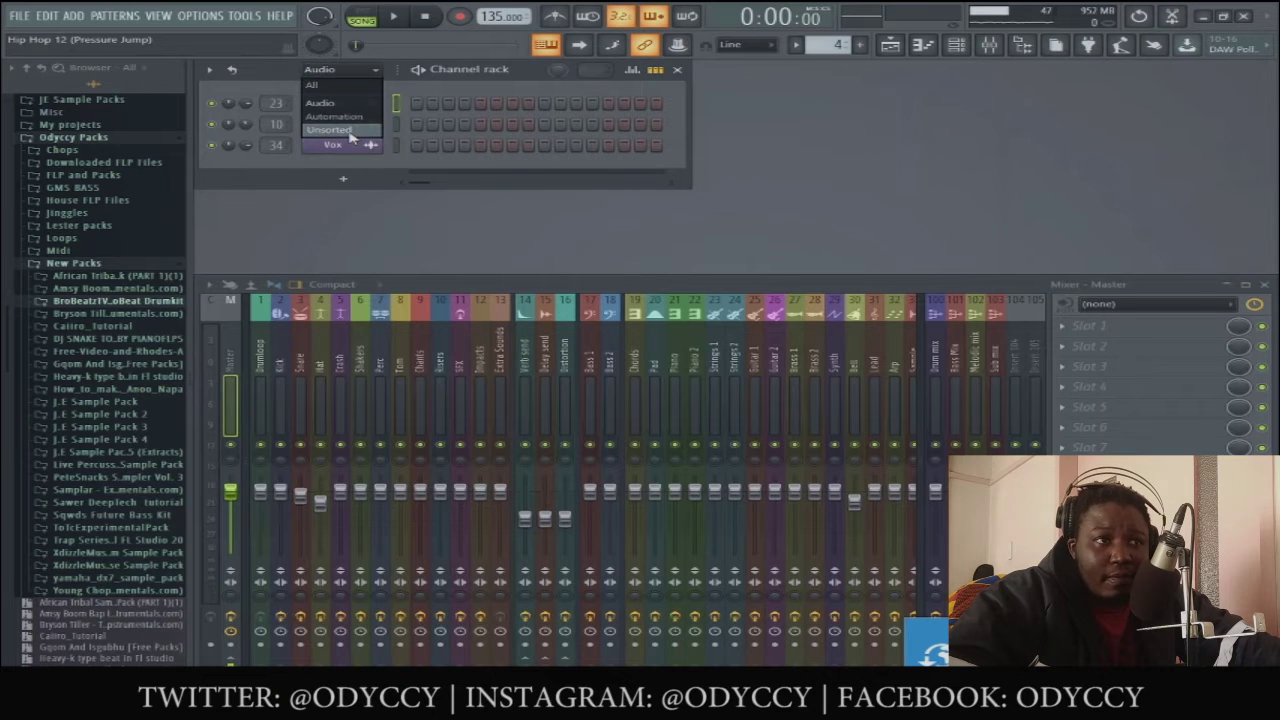
{"action": "left_click", "coordinate": [345, 131]}
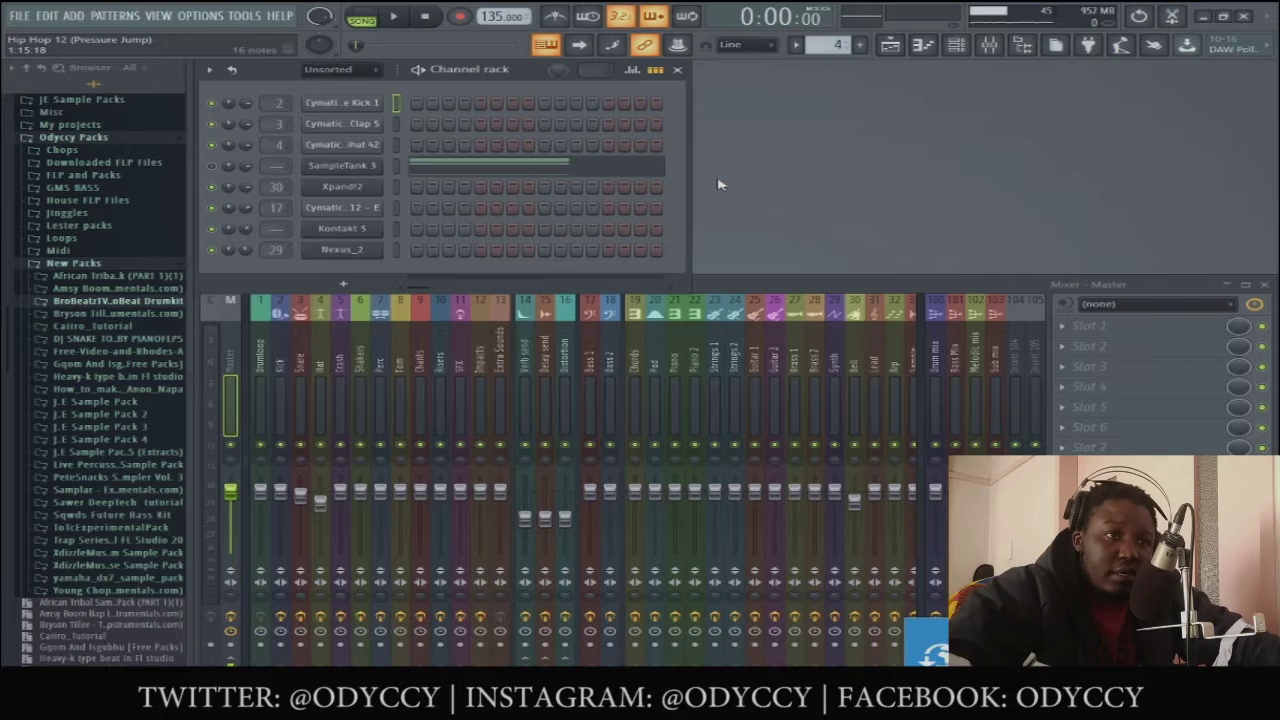
Step: Review the available project macros, such as purging unused audio clips and resetting empty playlist tracks, without running any
{"action": "key", "text": "alt+o"}
{"action": "key", "text": "Escape"}
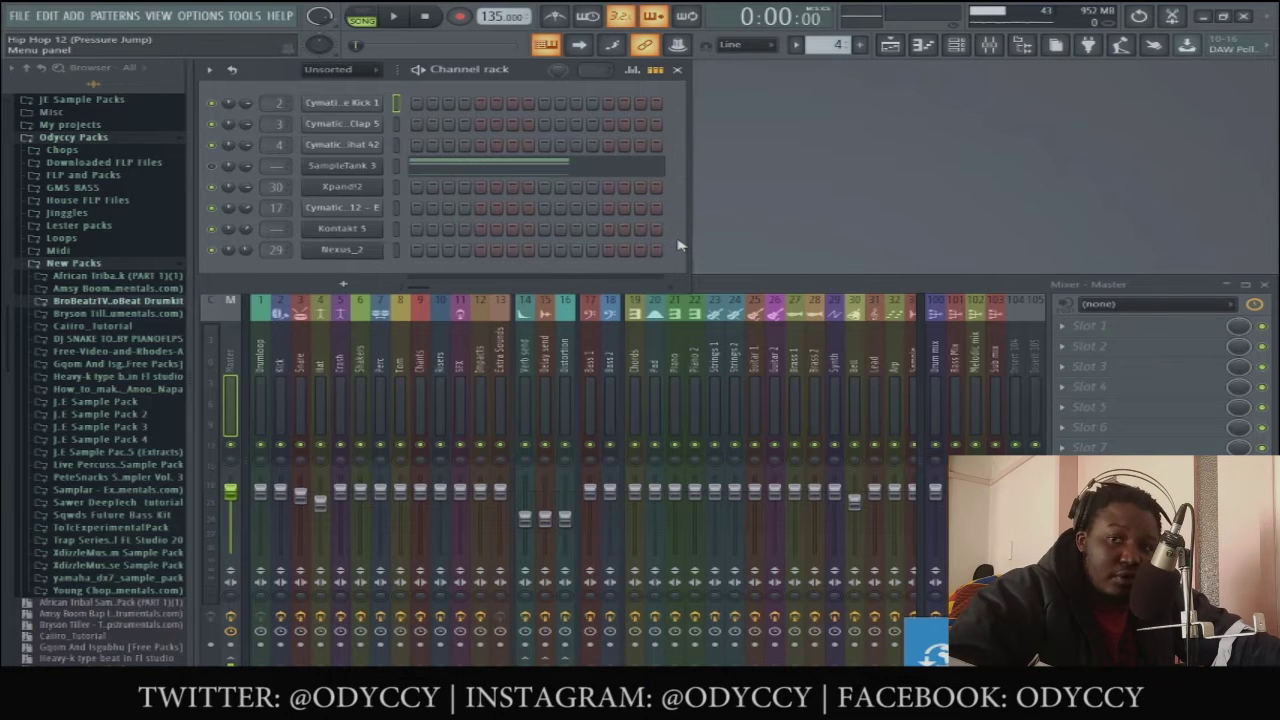
{"action": "left_click", "coordinate": [238, 20]}
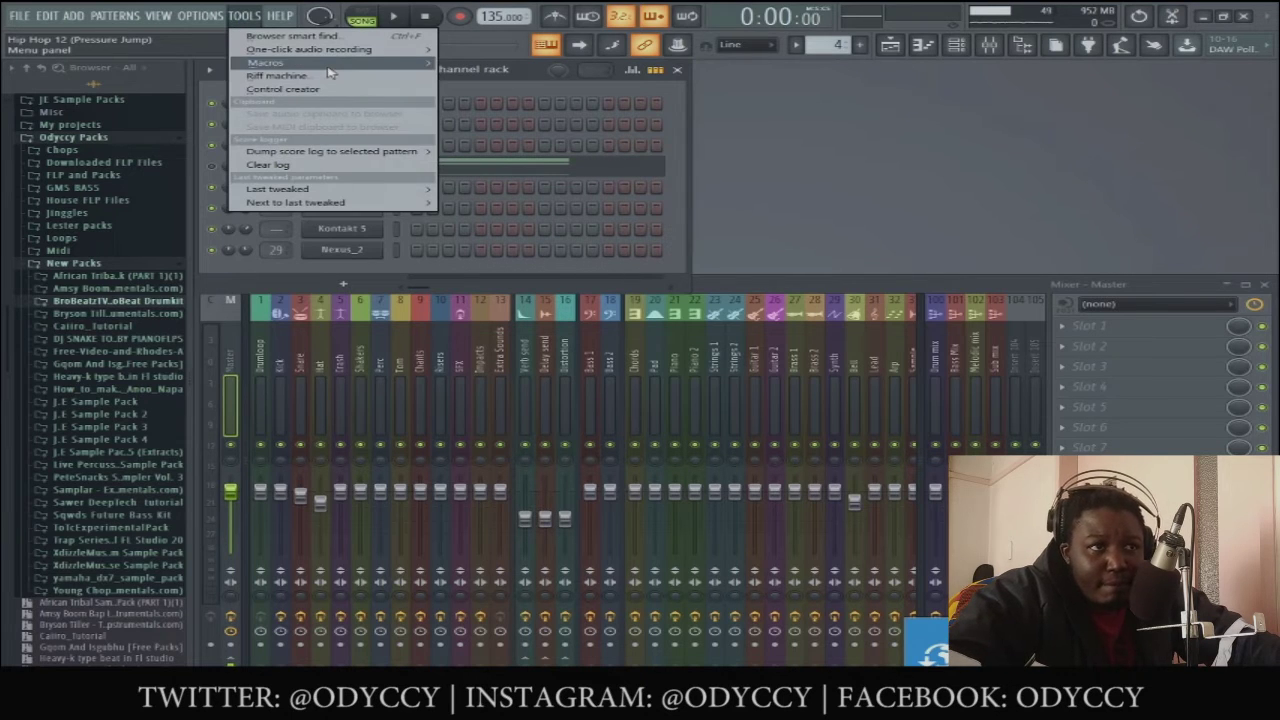
{"action": "mouse_move", "coordinate": [349, 66]}
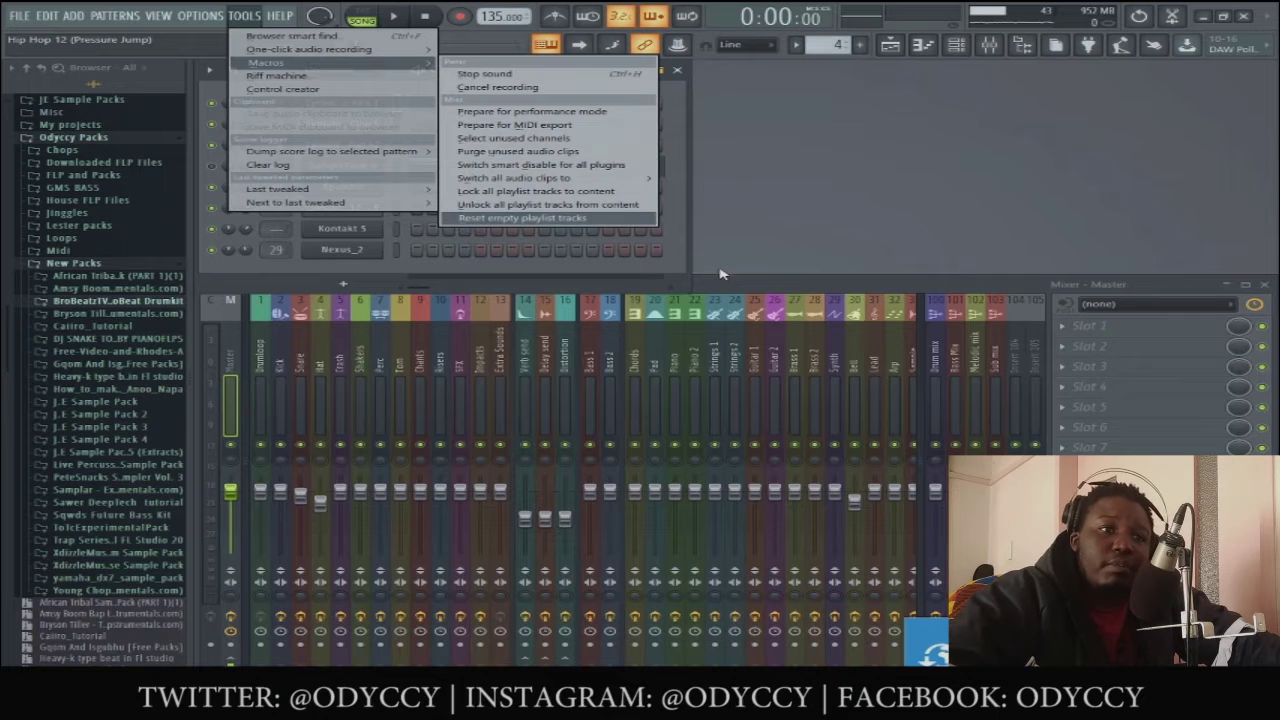
{"action": "left_click", "coordinate": [678, 251]}
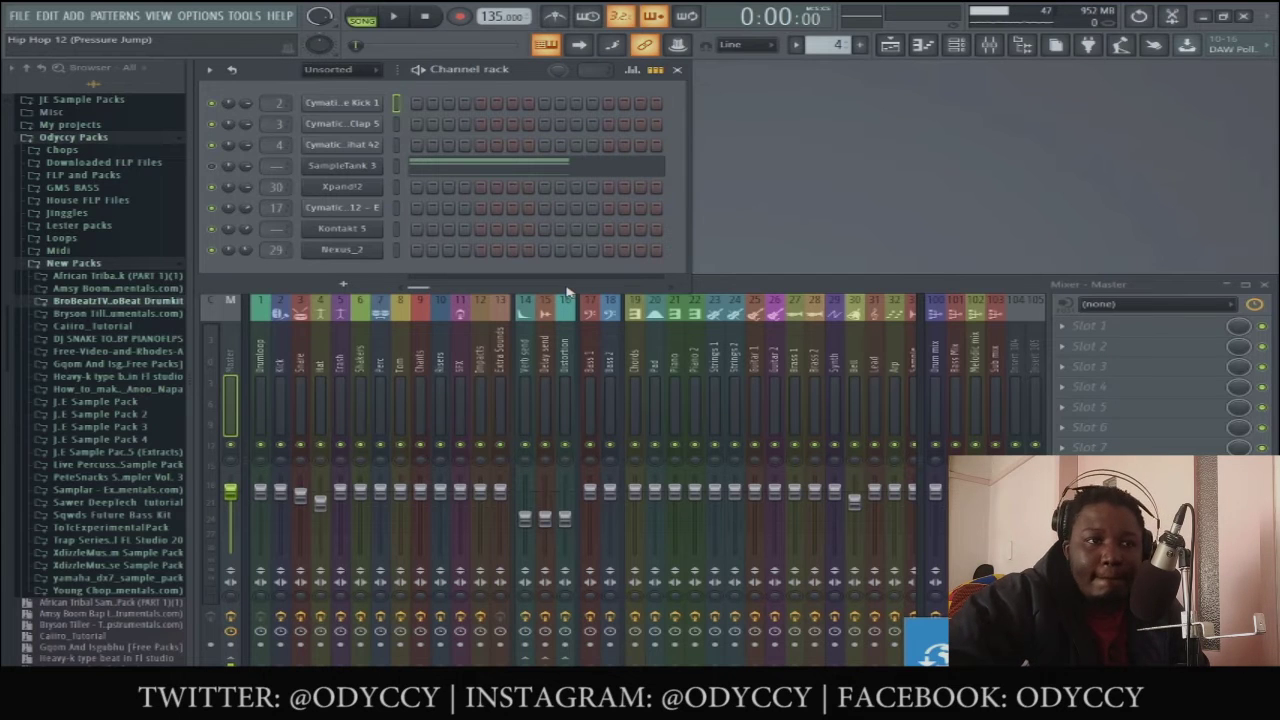
Step: Look through the Drumloop and Kick mixer tracks, and open the first Fruity parametric EQ 2 on the Strings 1 track
{"action": "left_click", "coordinate": [820, 290]}
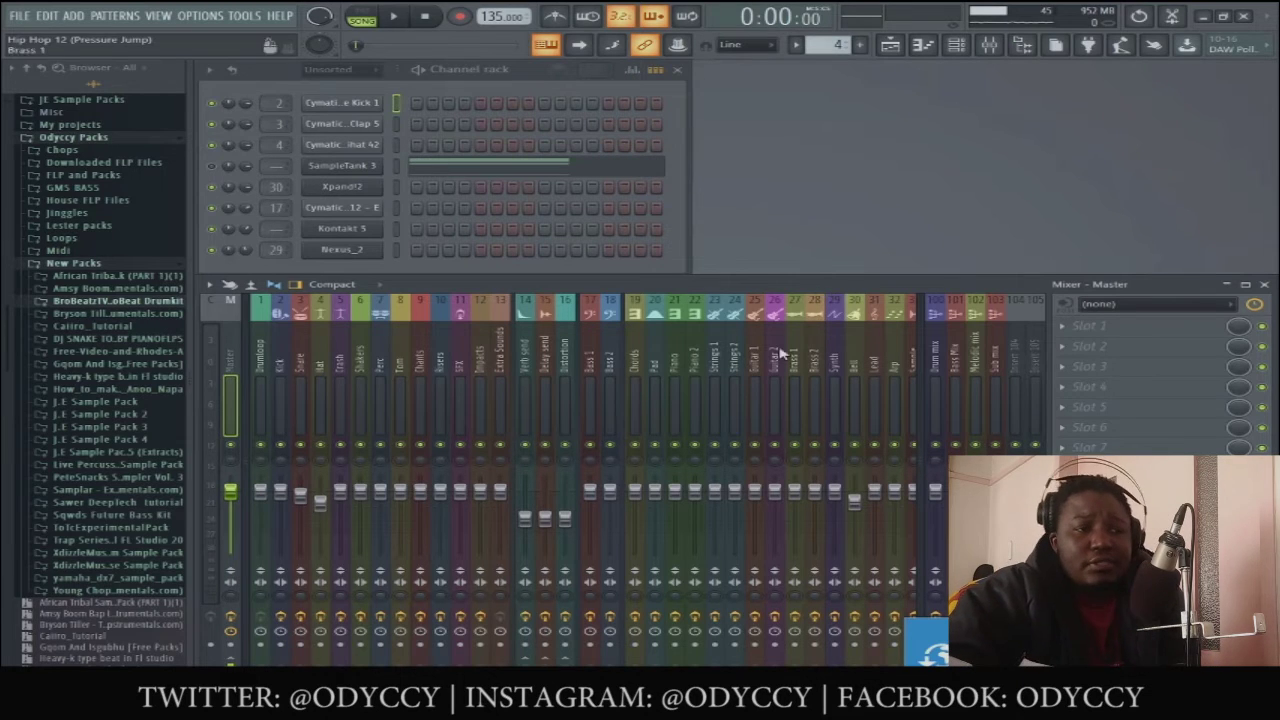
{"action": "left_click", "coordinate": [262, 372]}
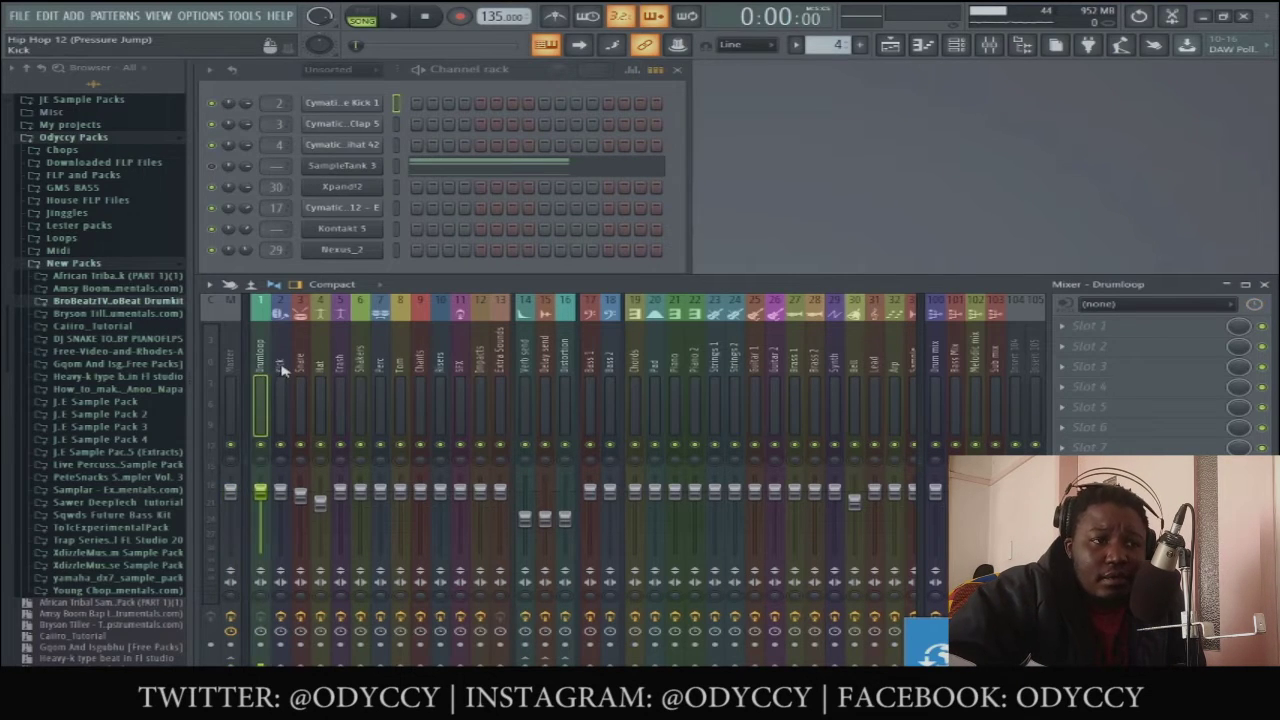
{"action": "left_click", "coordinate": [281, 372]}
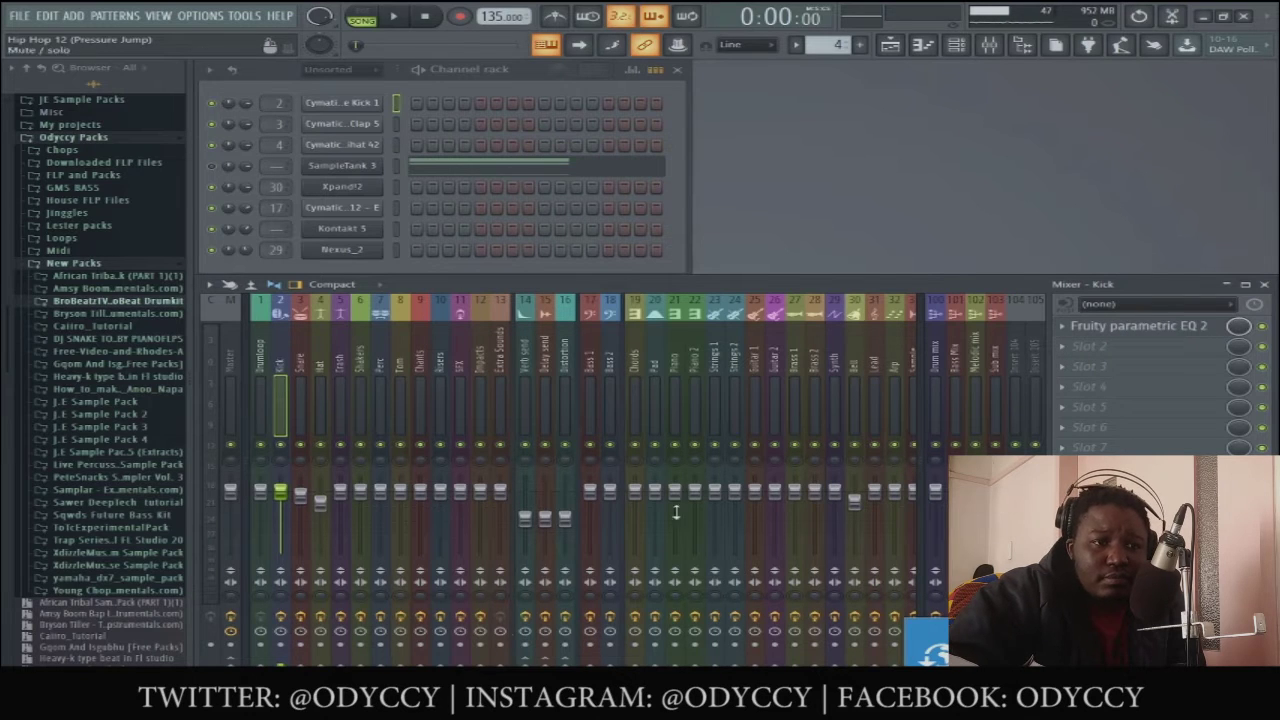
{"action": "scroll", "coordinate": [383, 368], "scroll_direction": "right", "scroll_amount": 6}
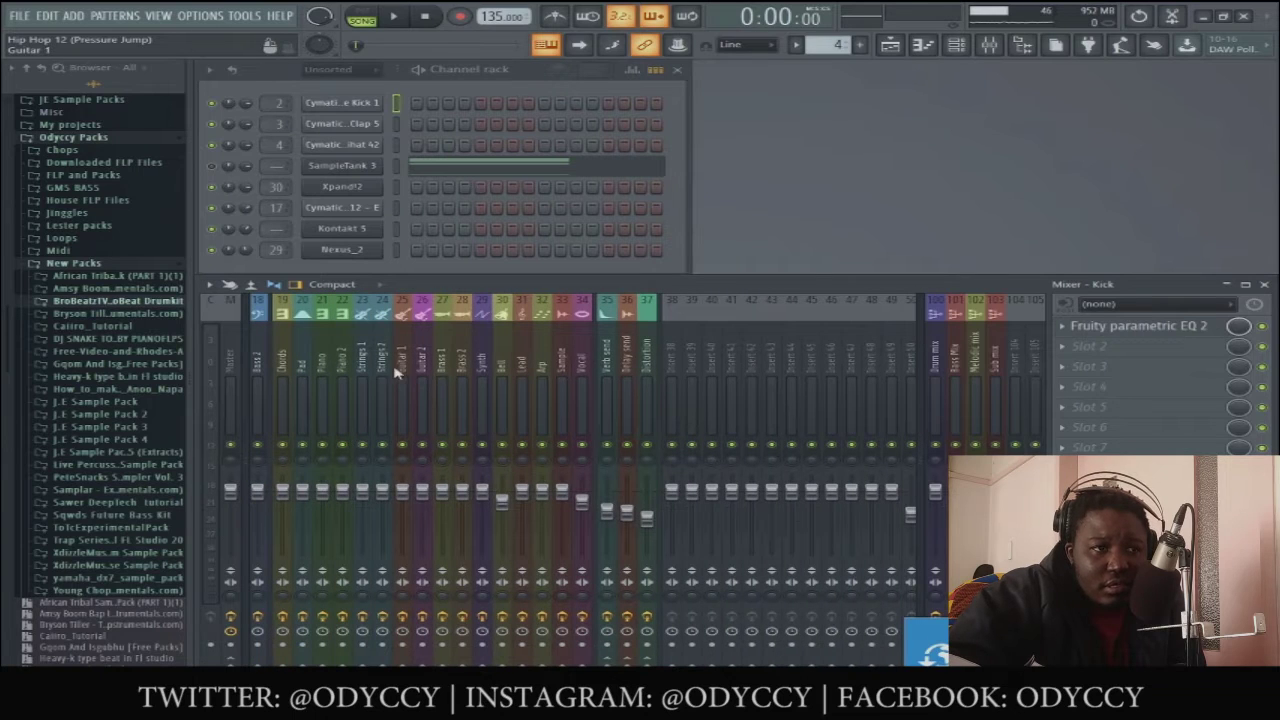
{"action": "left_click", "coordinate": [386, 370]}
{"action": "left_click", "coordinate": [364, 372]}
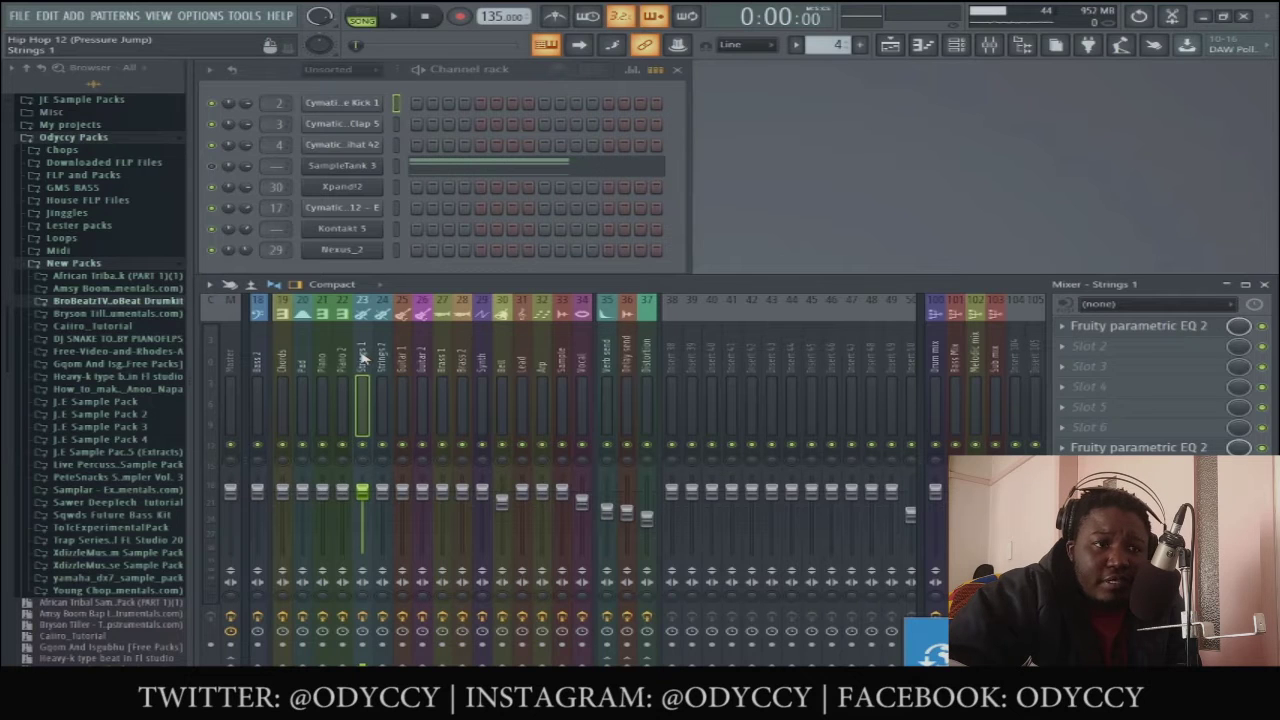
{"action": "left_click", "coordinate": [1150, 332]}
{"action": "left_click_drag", "start_coordinate": [591, 166], "coordinate": [530, 79]}
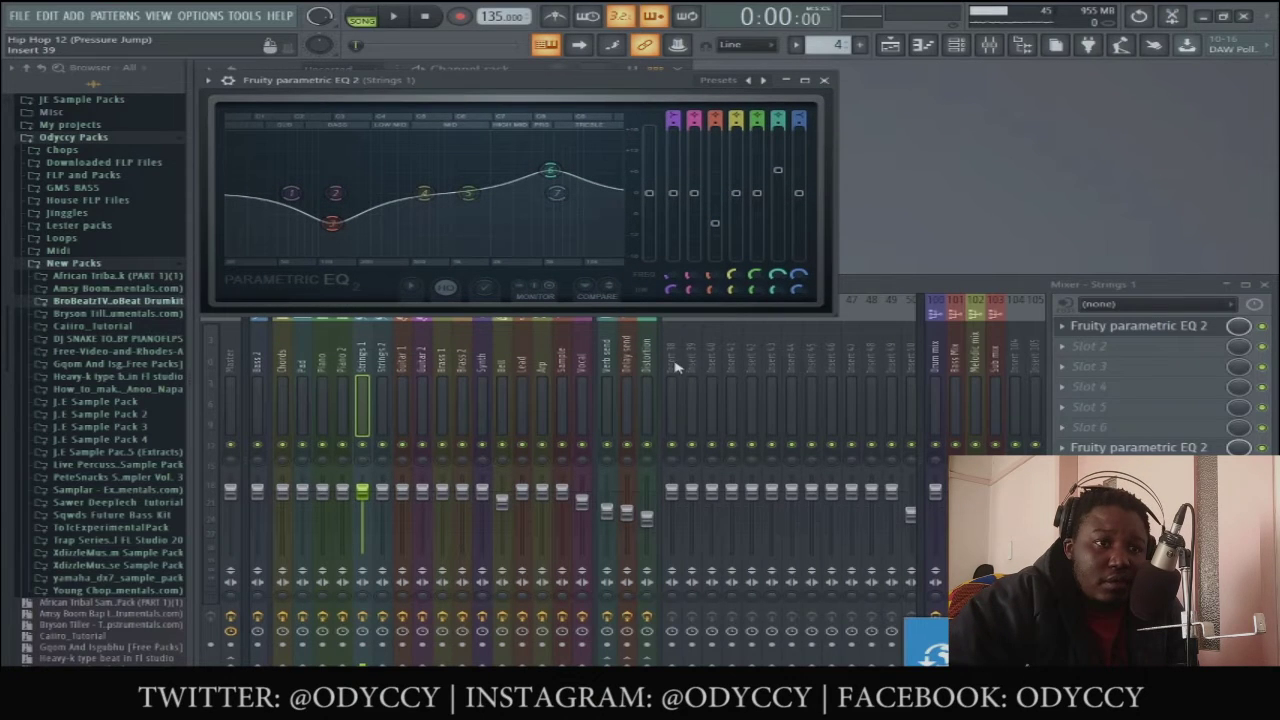
Step: Copy the first Fruity parametric EQ 2 with its current settings from the Strings 1 mixer track onto empty Insert 40
{"action": "left_click", "coordinate": [712, 364]}
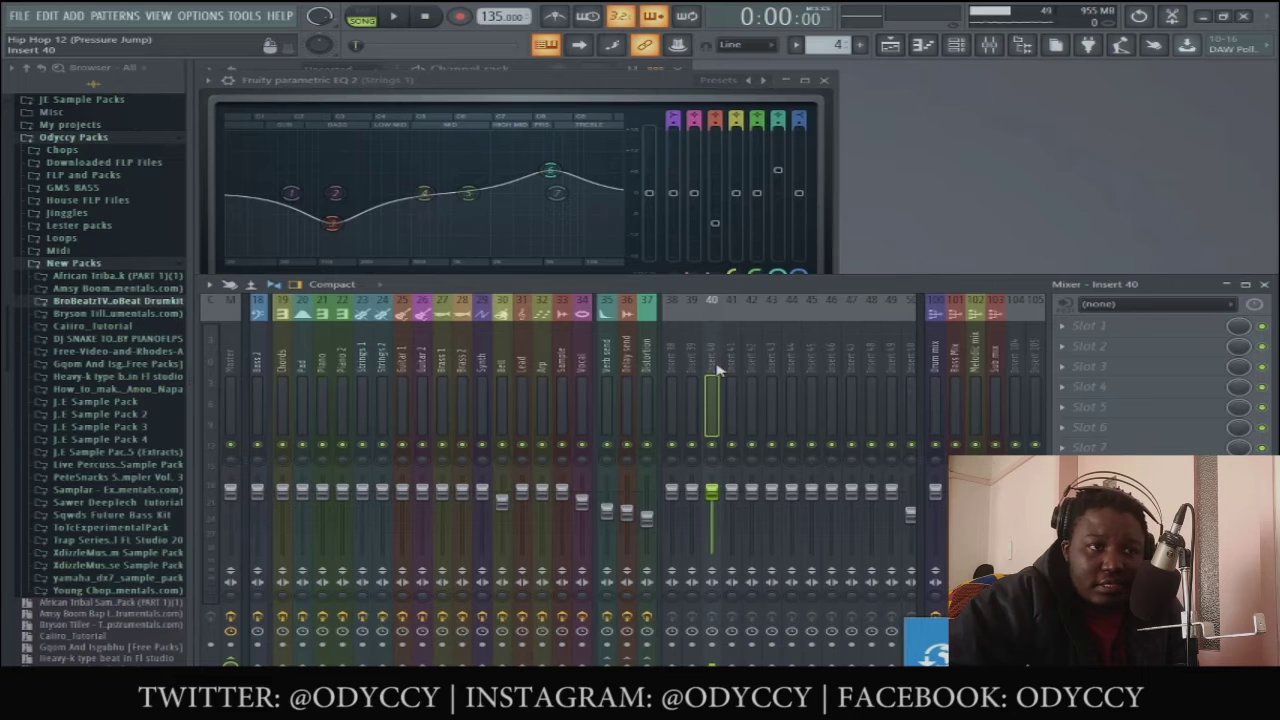
{"action": "left_click", "coordinate": [362, 375]}
{"action": "left_click_drag", "start_coordinate": [491, 90], "coordinate": [523, 79]}
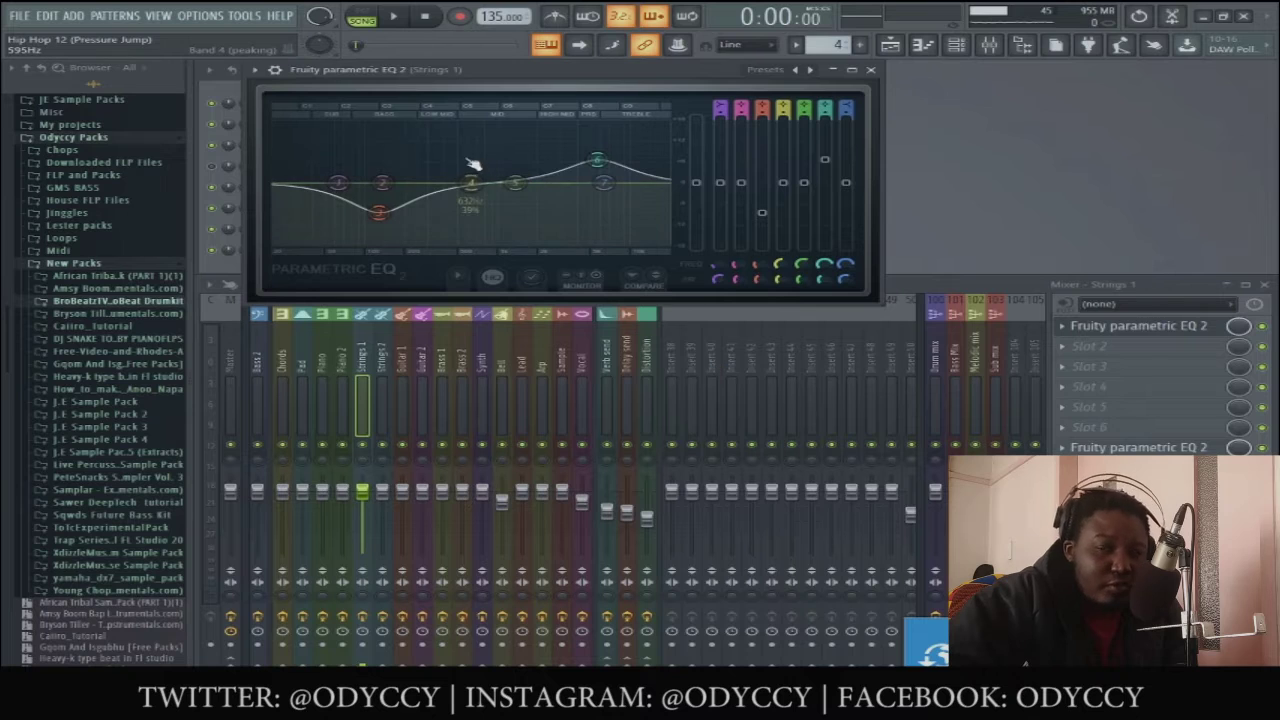
{"action": "left_click", "coordinate": [256, 72]}
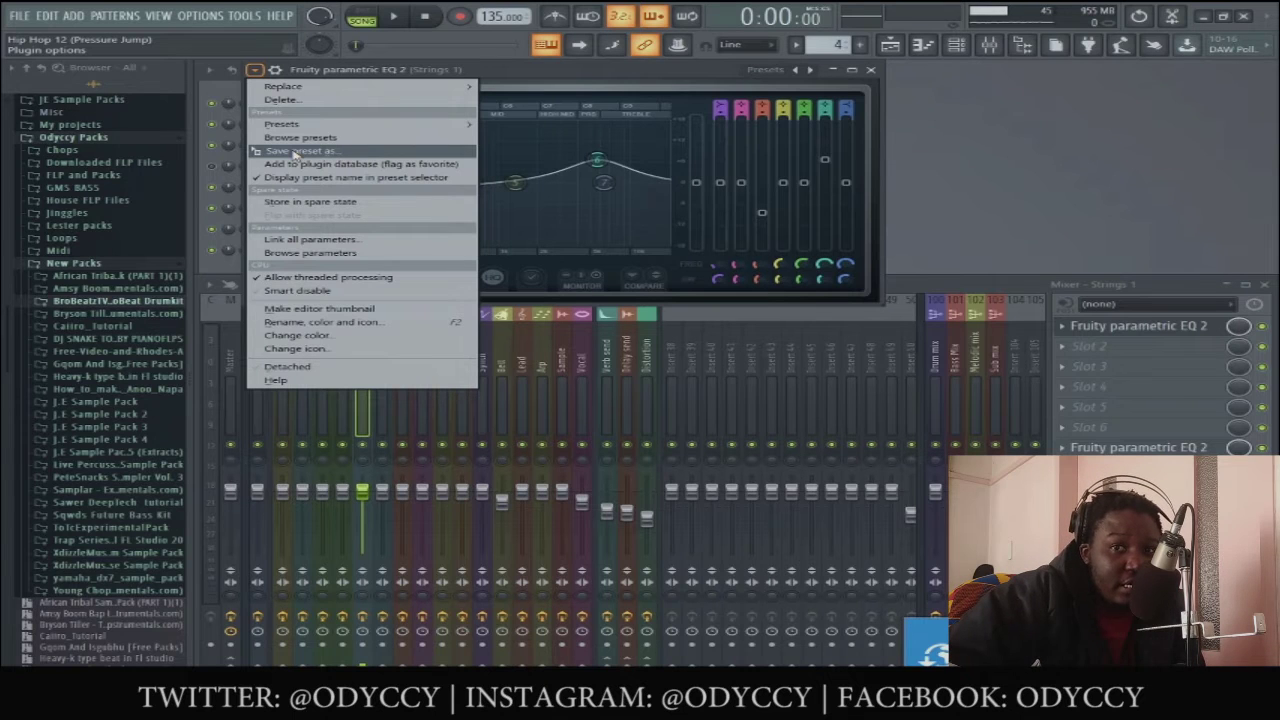
{"action": "left_click_drag", "start_coordinate": [296, 152], "coordinate": [712, 362]}
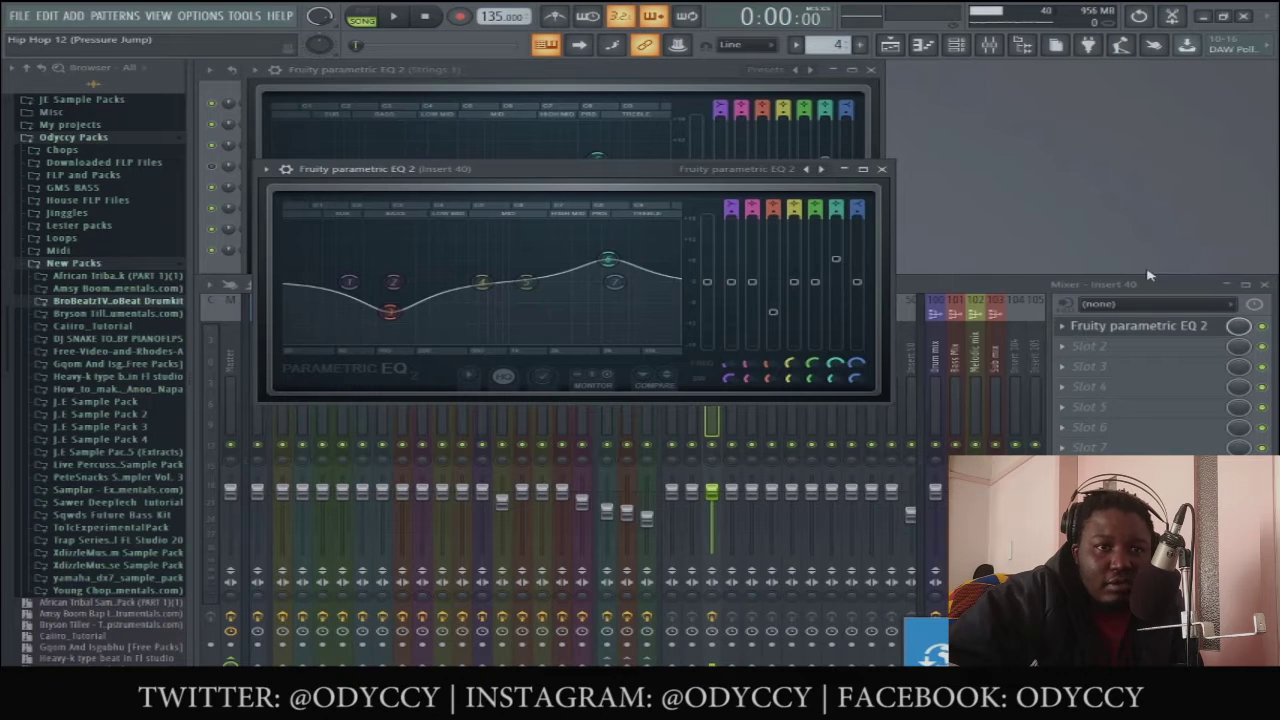
Step: Close both equalizer windows and check the curve of the EQ copied to Insert 40
{"action": "left_click", "coordinate": [874, 78]}
{"action": "left_click", "coordinate": [878, 72]}
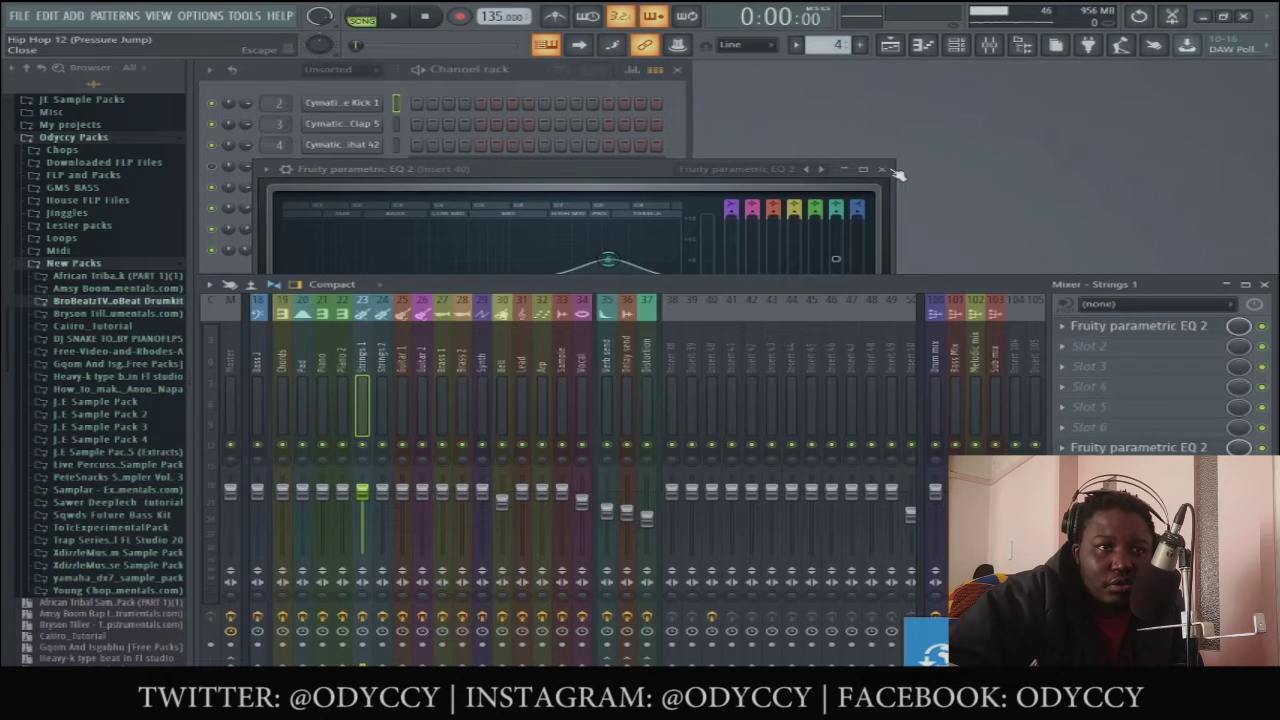
{"action": "left_click", "coordinate": [890, 172]}
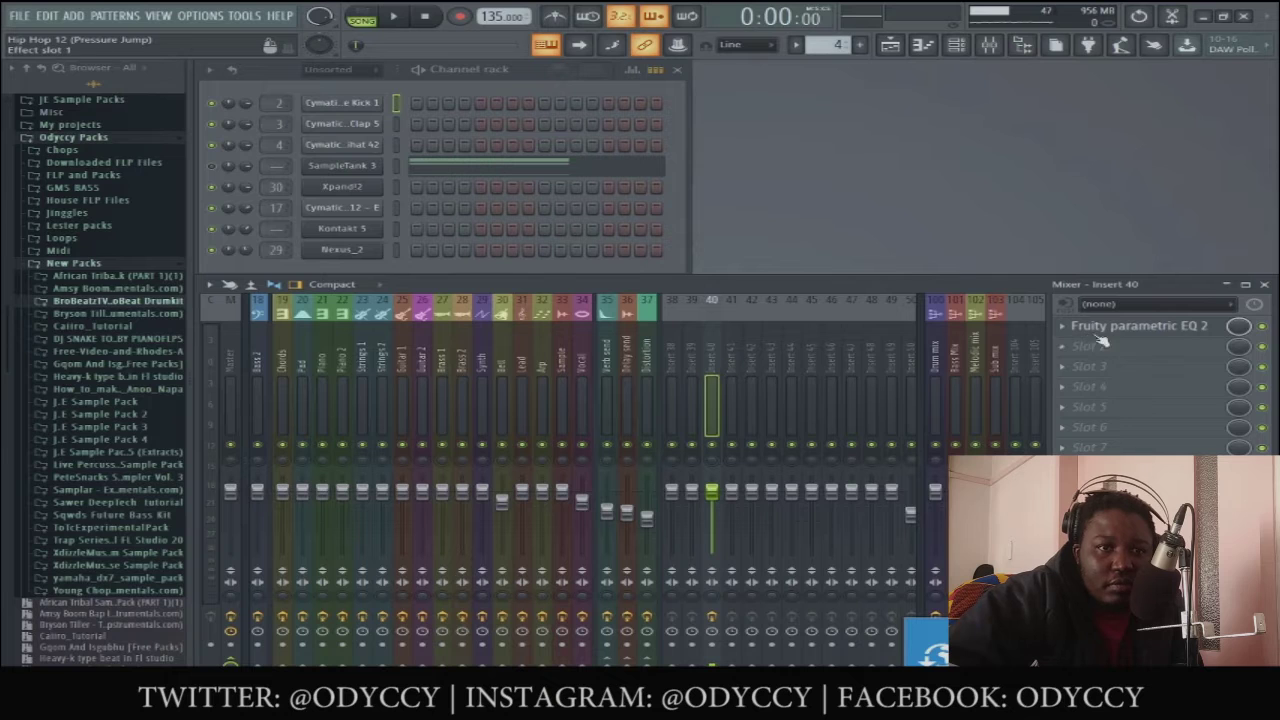
{"action": "left_click", "coordinate": [1140, 330]}
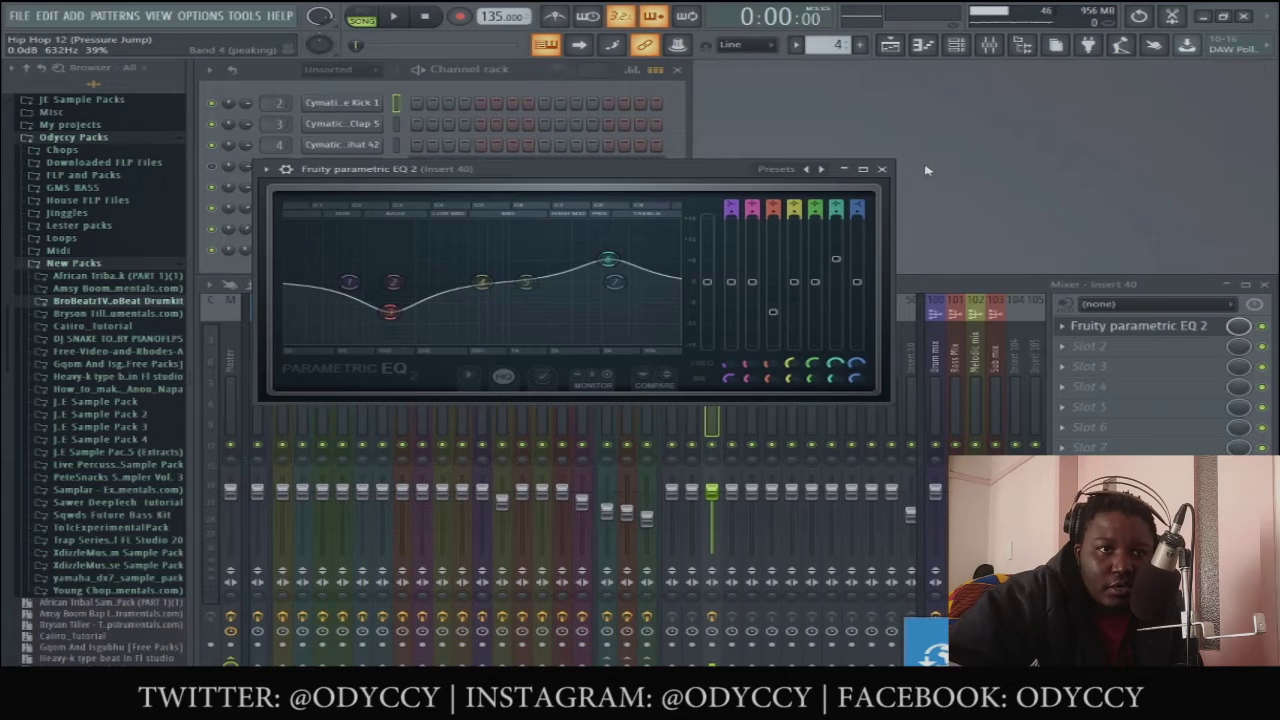
{"action": "left_click", "coordinate": [882, 169]}
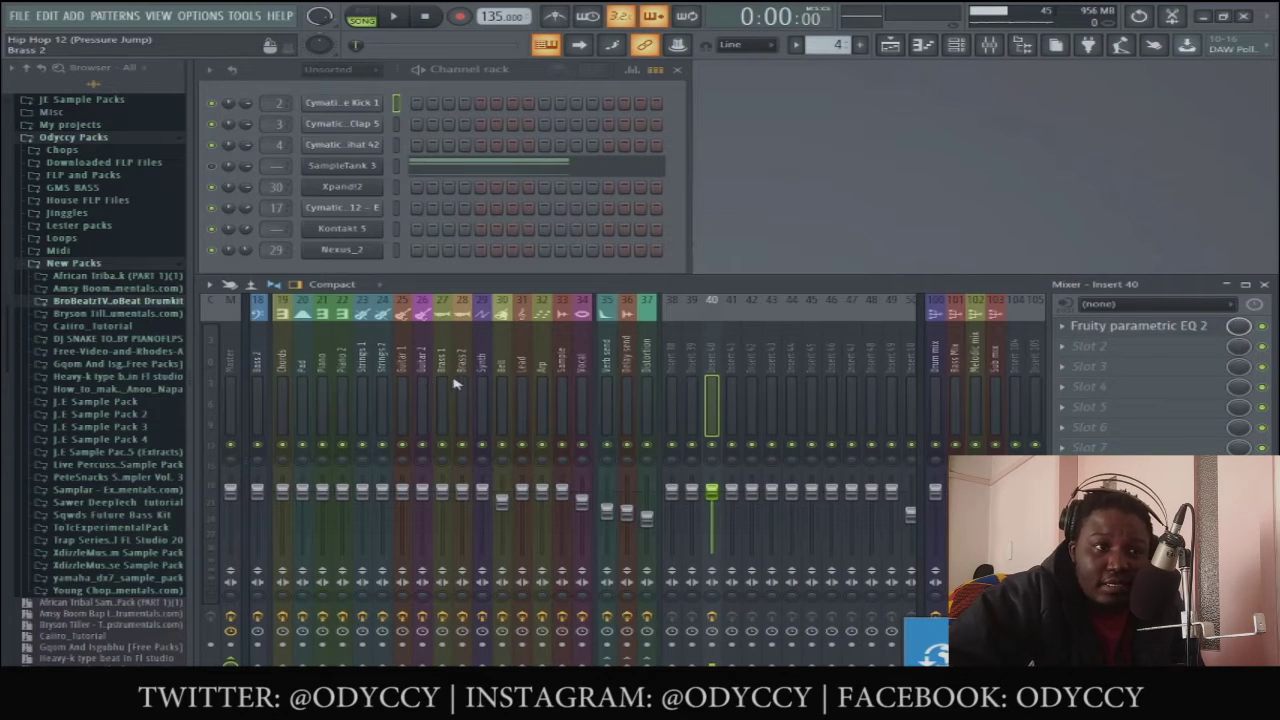
Step: Copy the complete Strings 1 mixer track state, with its name and all effects, onto empty mixer track 41
{"action": "left_click", "coordinate": [366, 372]}
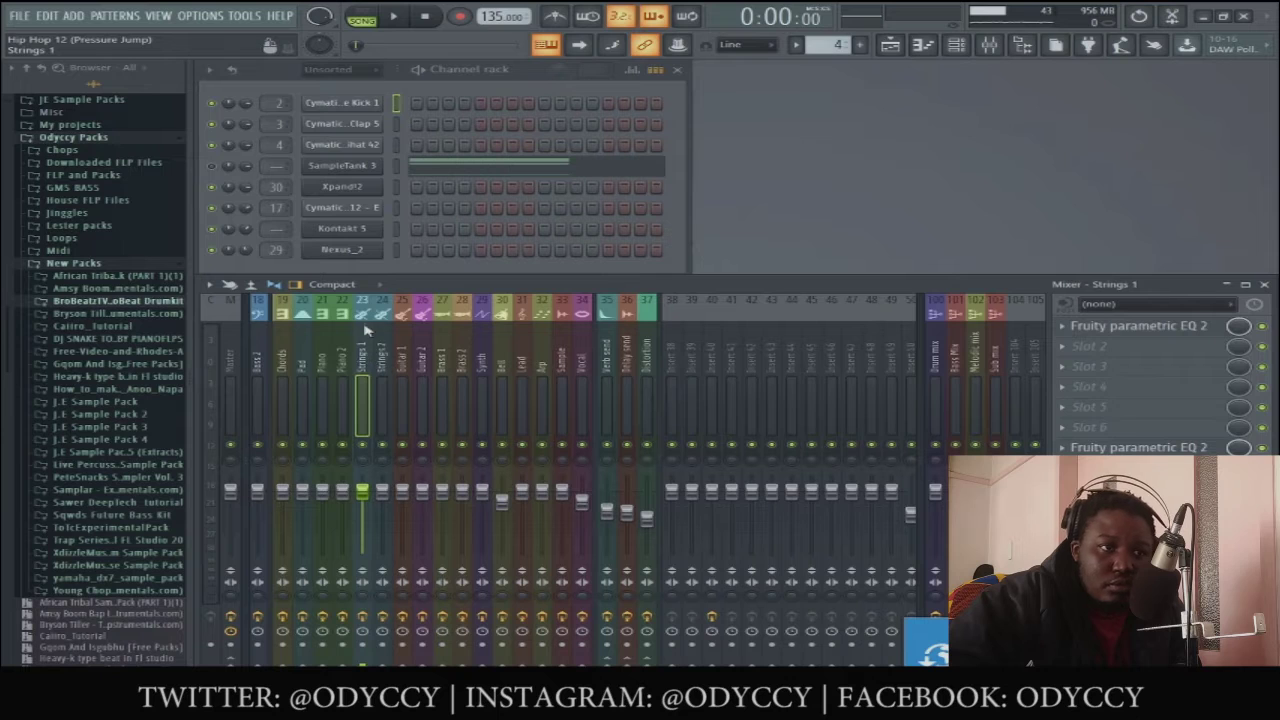
{"action": "right_click", "coordinate": [366, 358]}
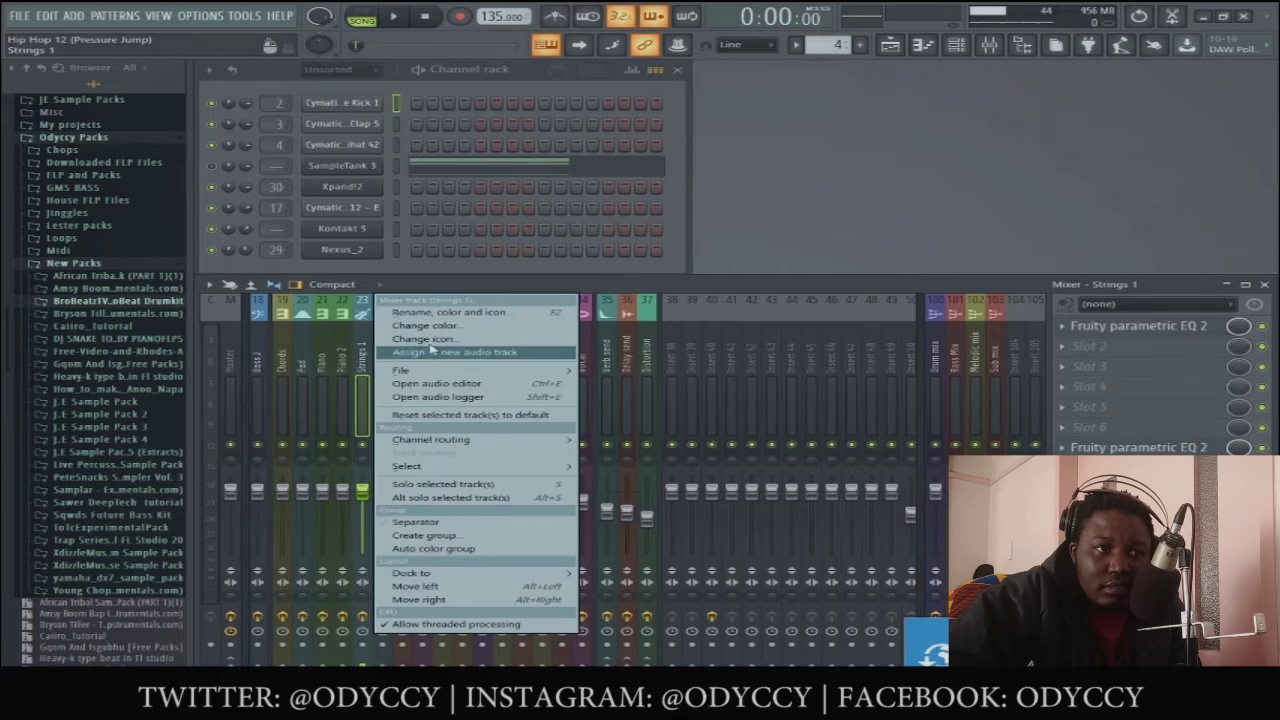
{"action": "mouse_move", "coordinate": [486, 372]}
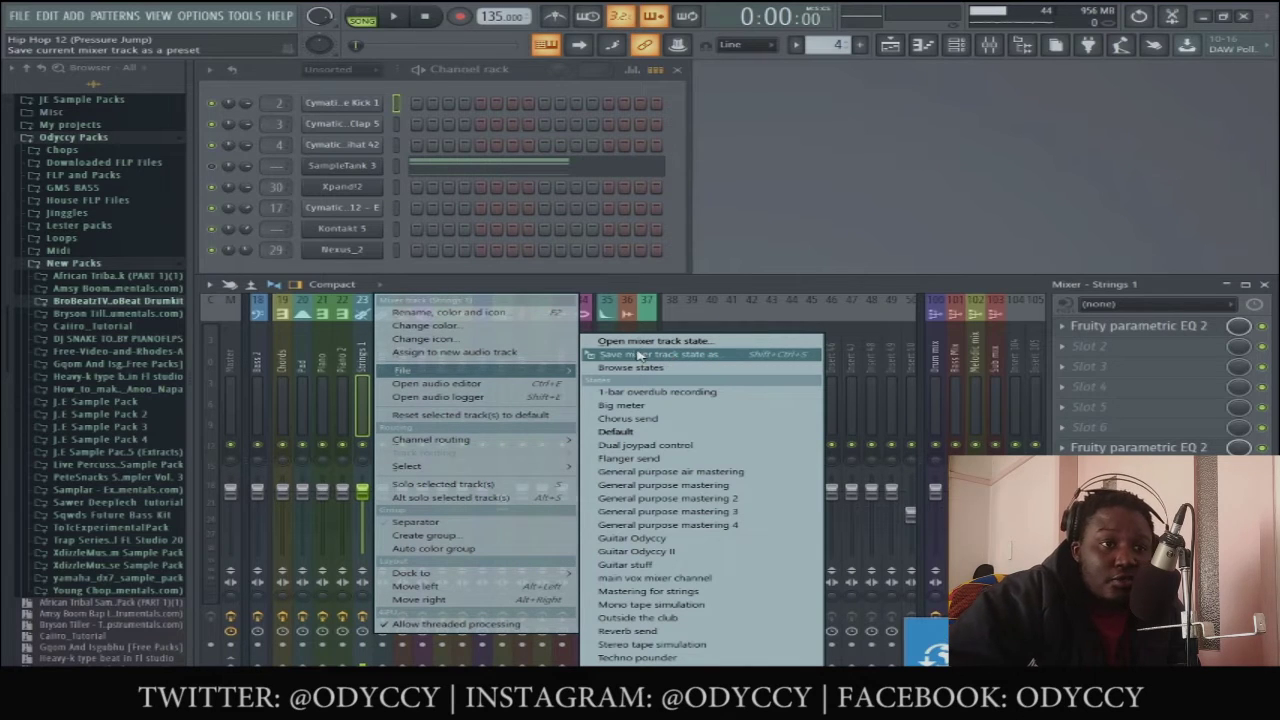
{"action": "left_click_drag", "start_coordinate": [625, 357], "coordinate": [732, 357]}
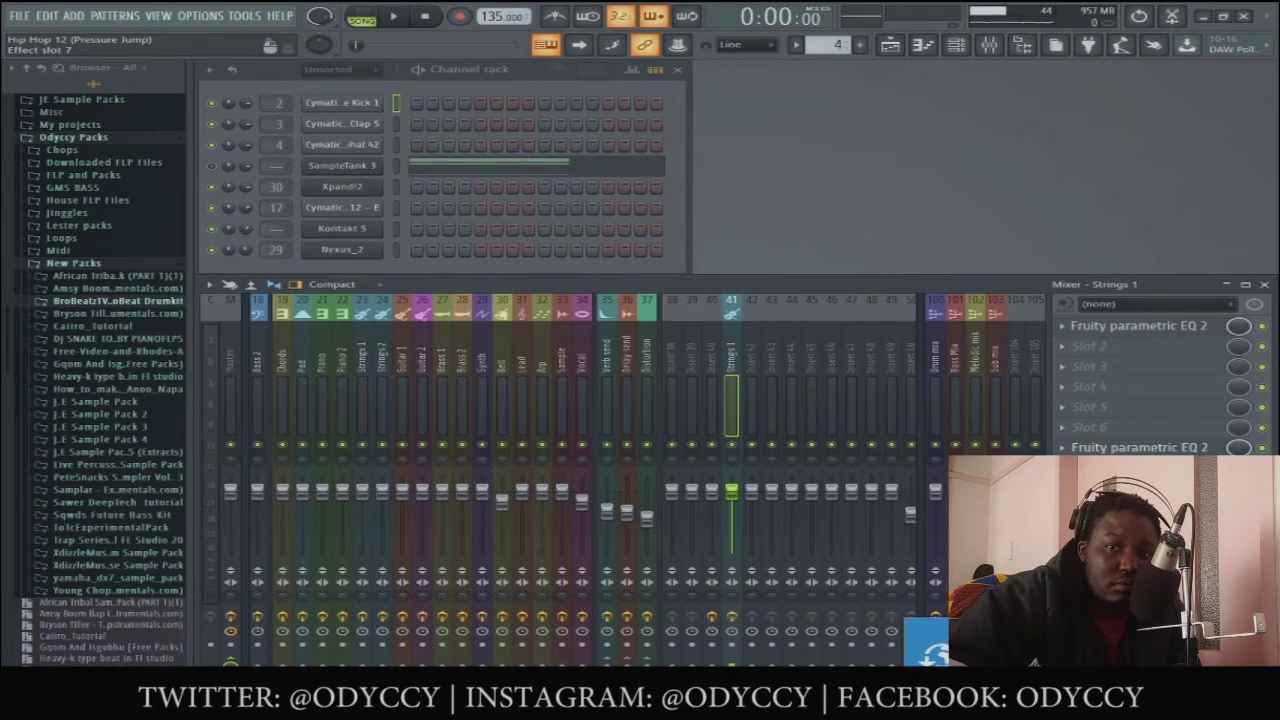
Step: Check the settings of both Fruity parametric EQ 2 effects on mixer track 41 and close their windows
{"action": "left_click", "coordinate": [1140, 326]}
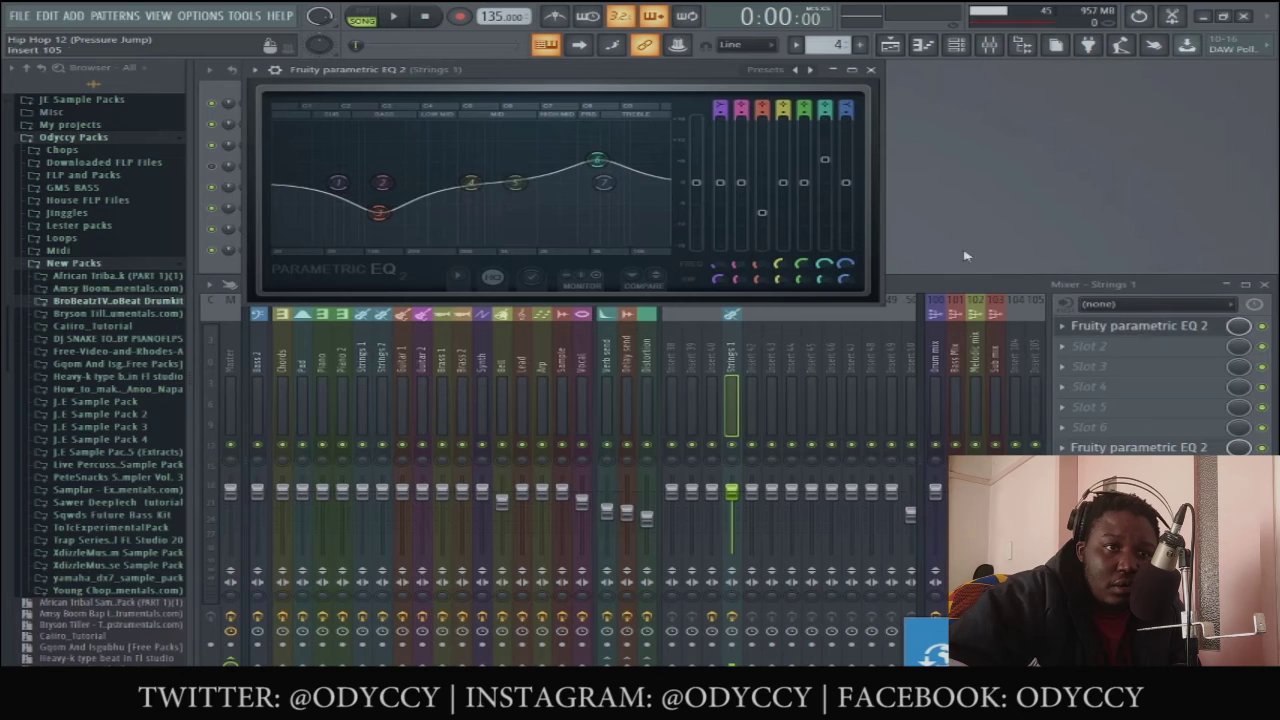
{"action": "left_click", "coordinate": [871, 69]}
{"action": "left_click", "coordinate": [1140, 447]}
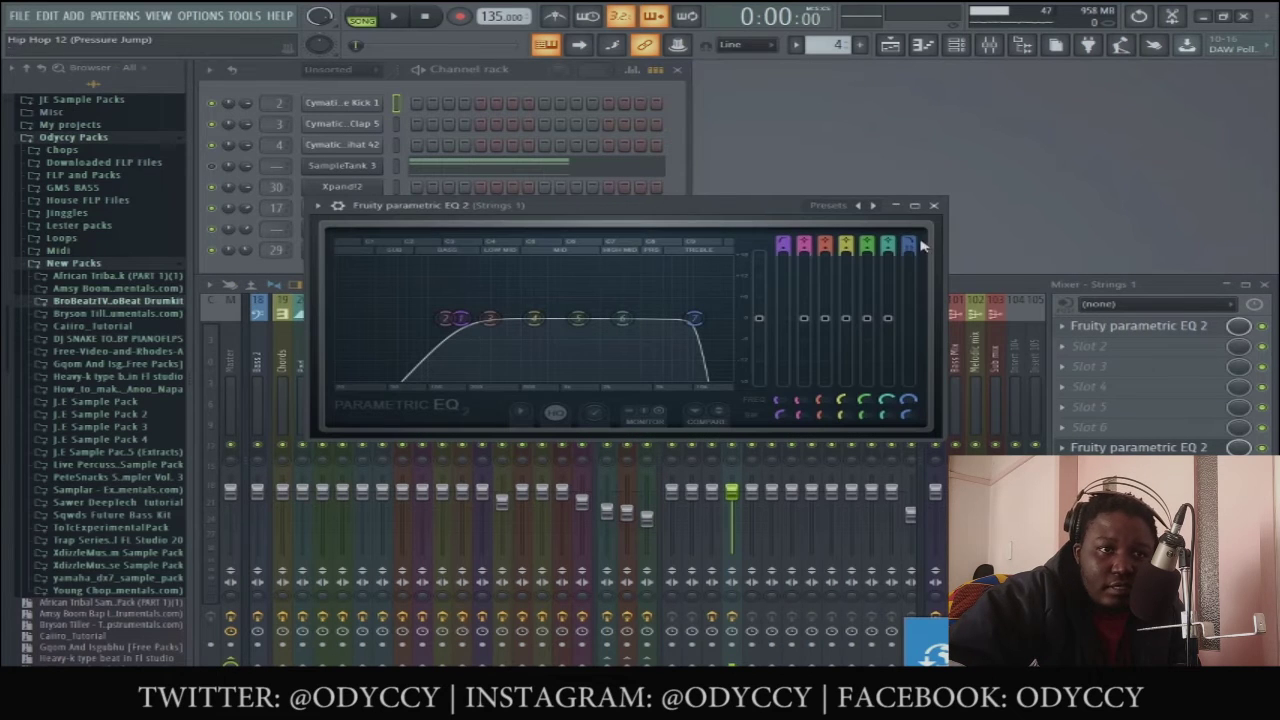
{"action": "left_click", "coordinate": [934, 206]}
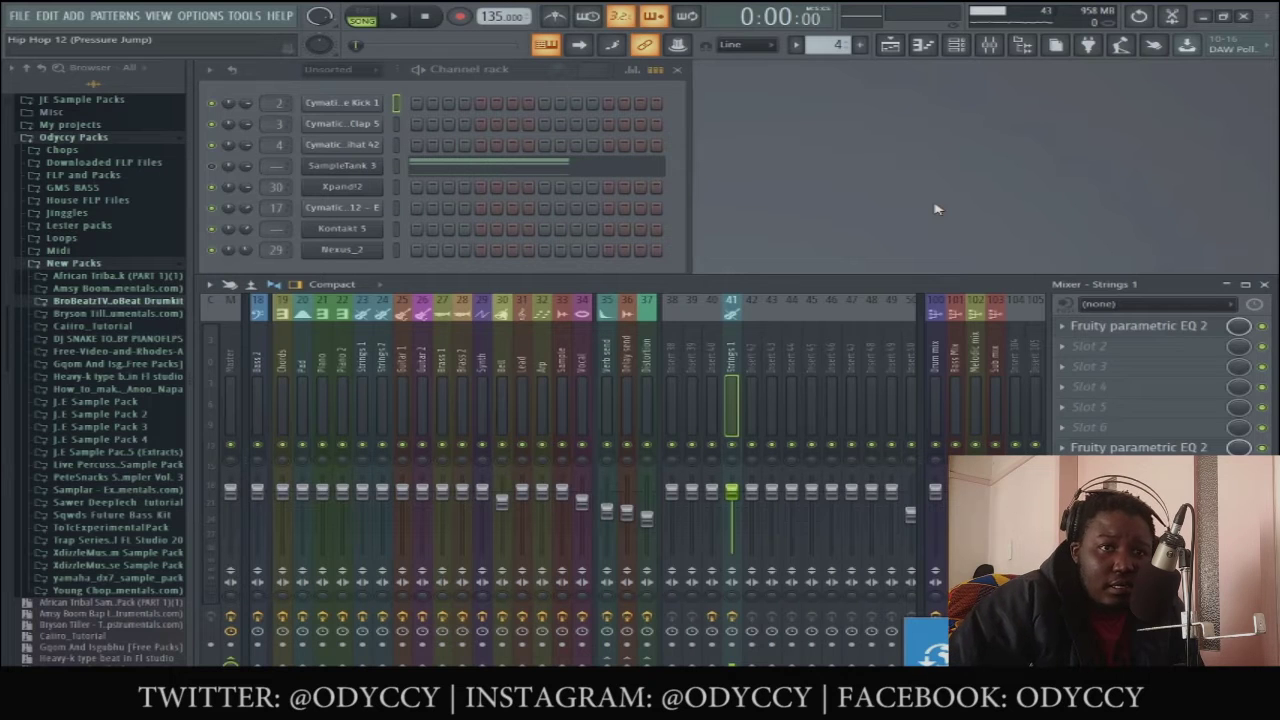
Step: Return to the playlist, select the Drums, Hat and House Crash 2 clips as source in turn, and show the pattern list
{"action": "left_click", "coordinate": [889, 44]}
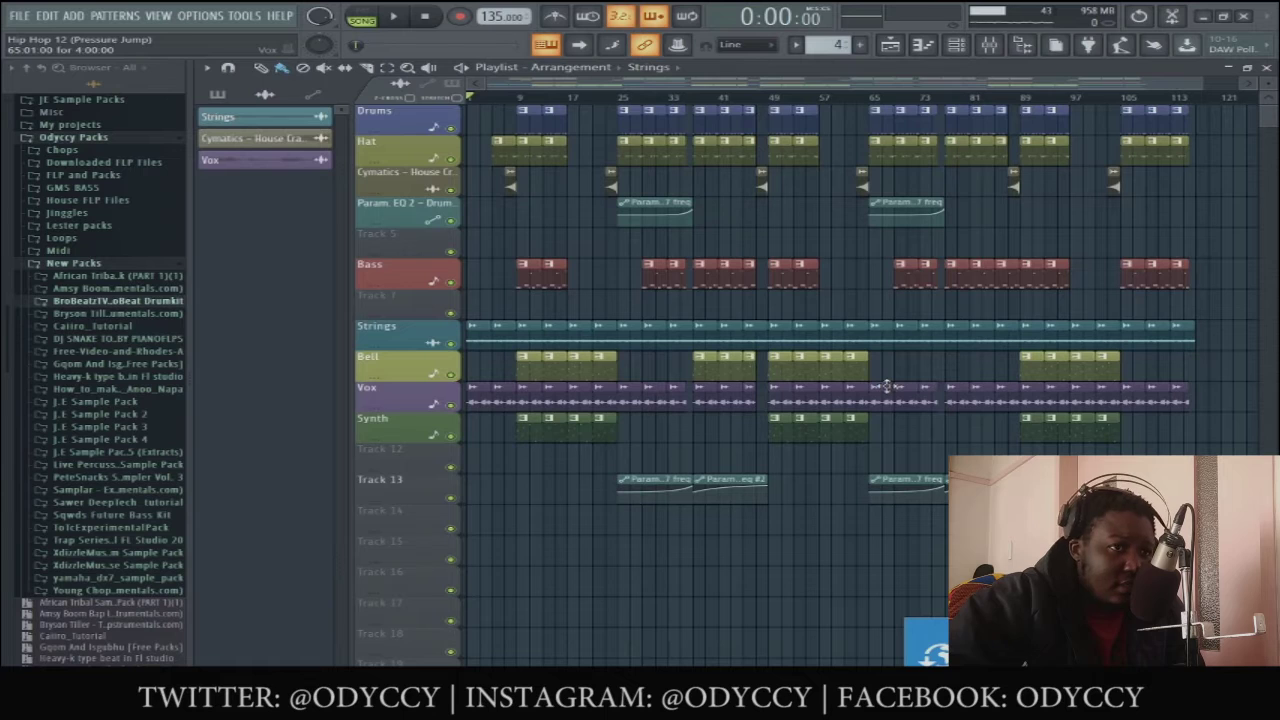
{"action": "left_click", "coordinate": [237, 94]}
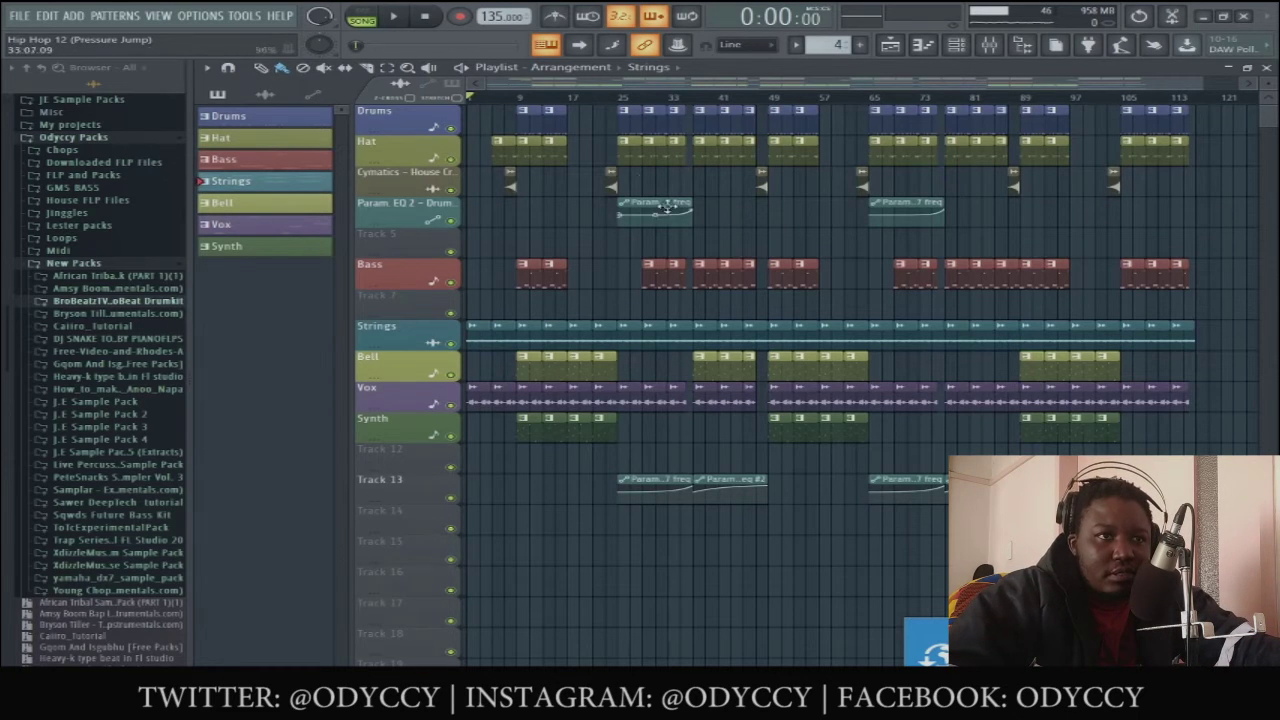
{"action": "left_click", "coordinate": [530, 123]}
{"action": "left_click", "coordinate": [507, 149]}
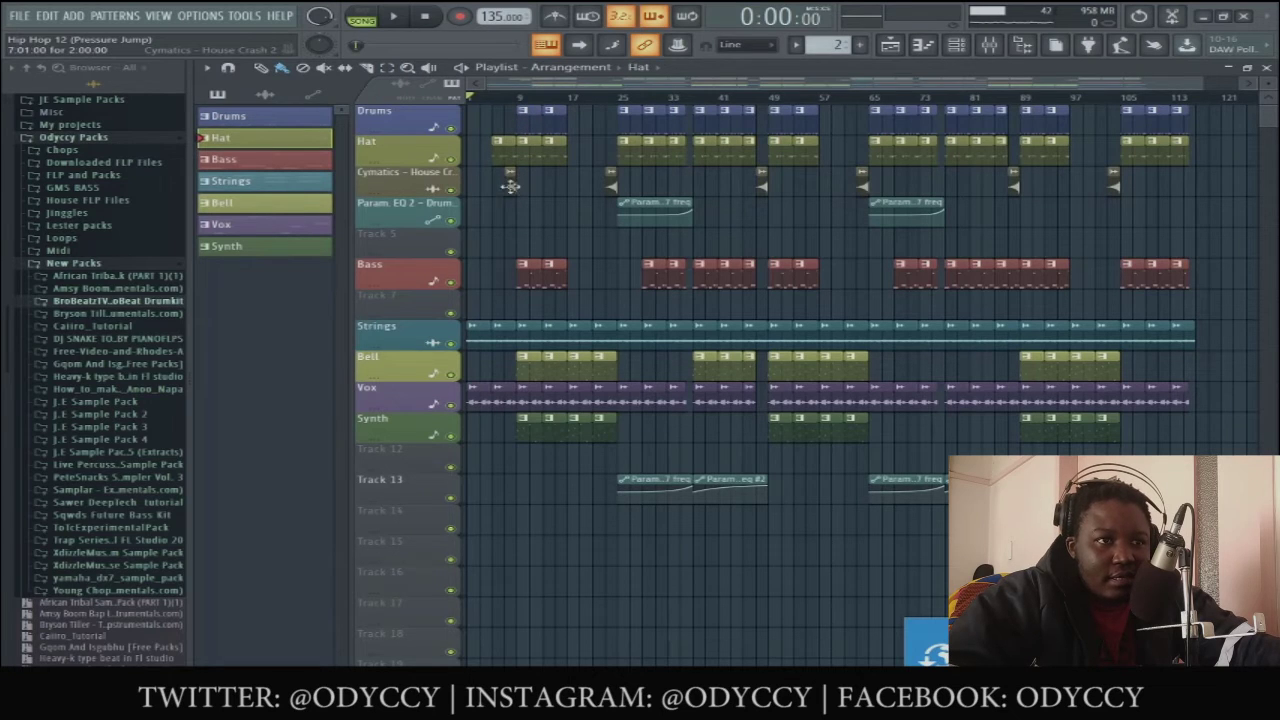
{"action": "left_click", "coordinate": [510, 186]}
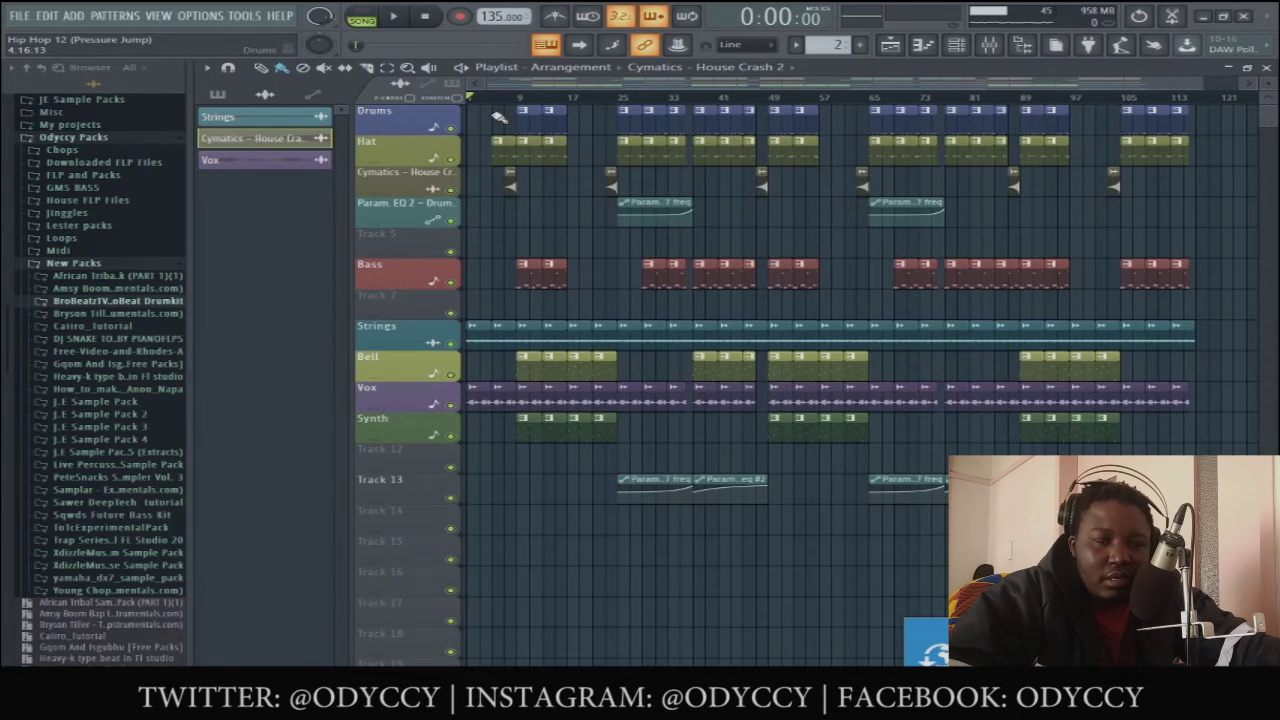
{"action": "left_click", "coordinate": [217, 93]}
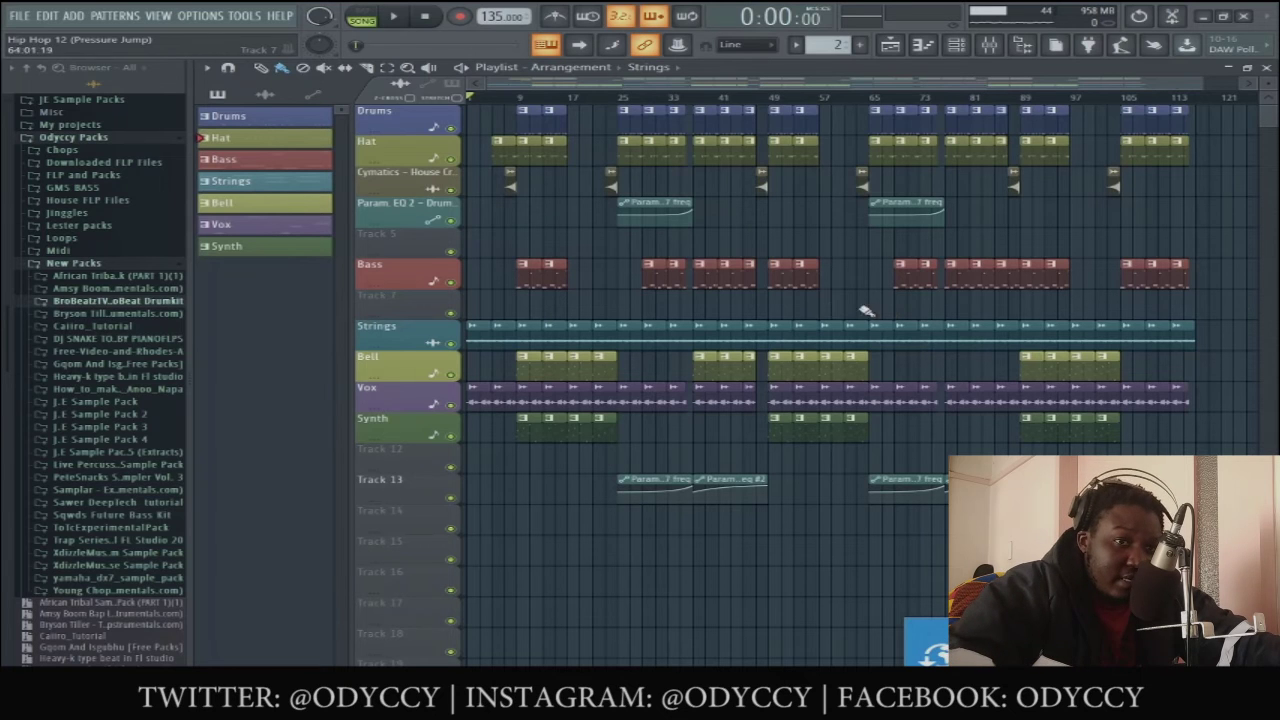
Step: Insert an empty playlist track directly above the Strings track and make Drums the current pattern
{"action": "right_click", "coordinate": [418, 330]}
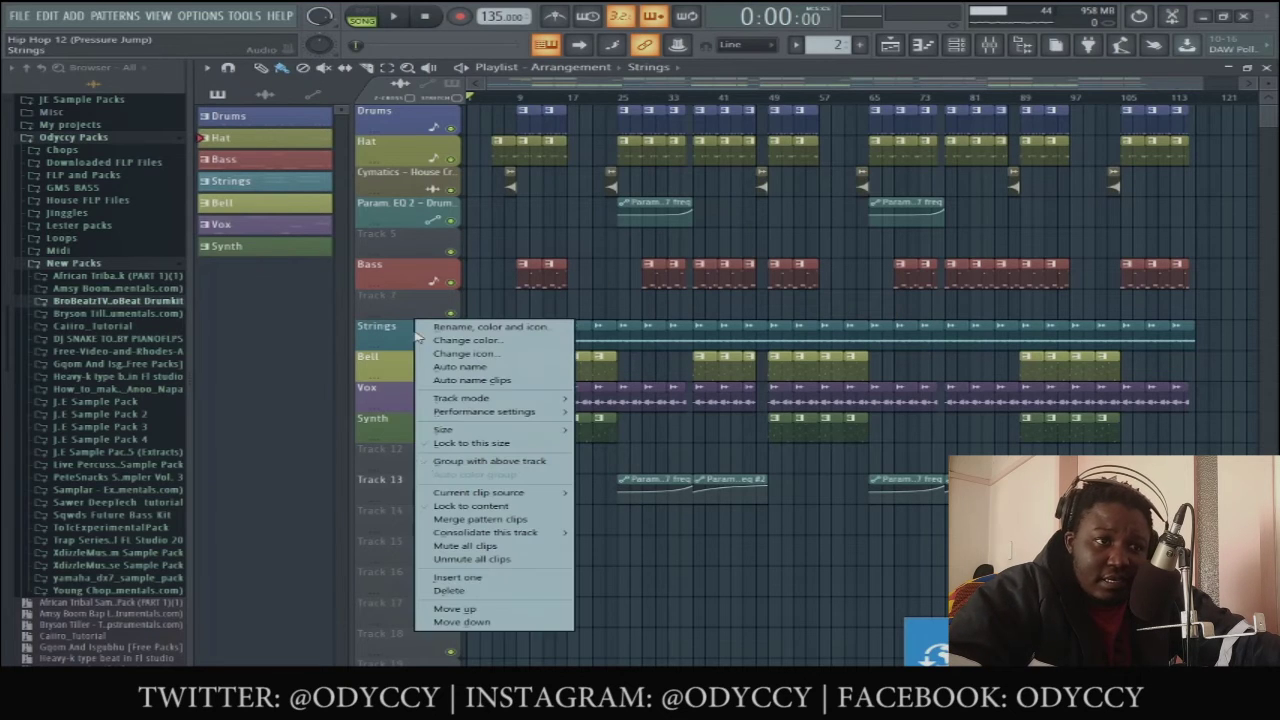
{"action": "left_click", "coordinate": [457, 578]}
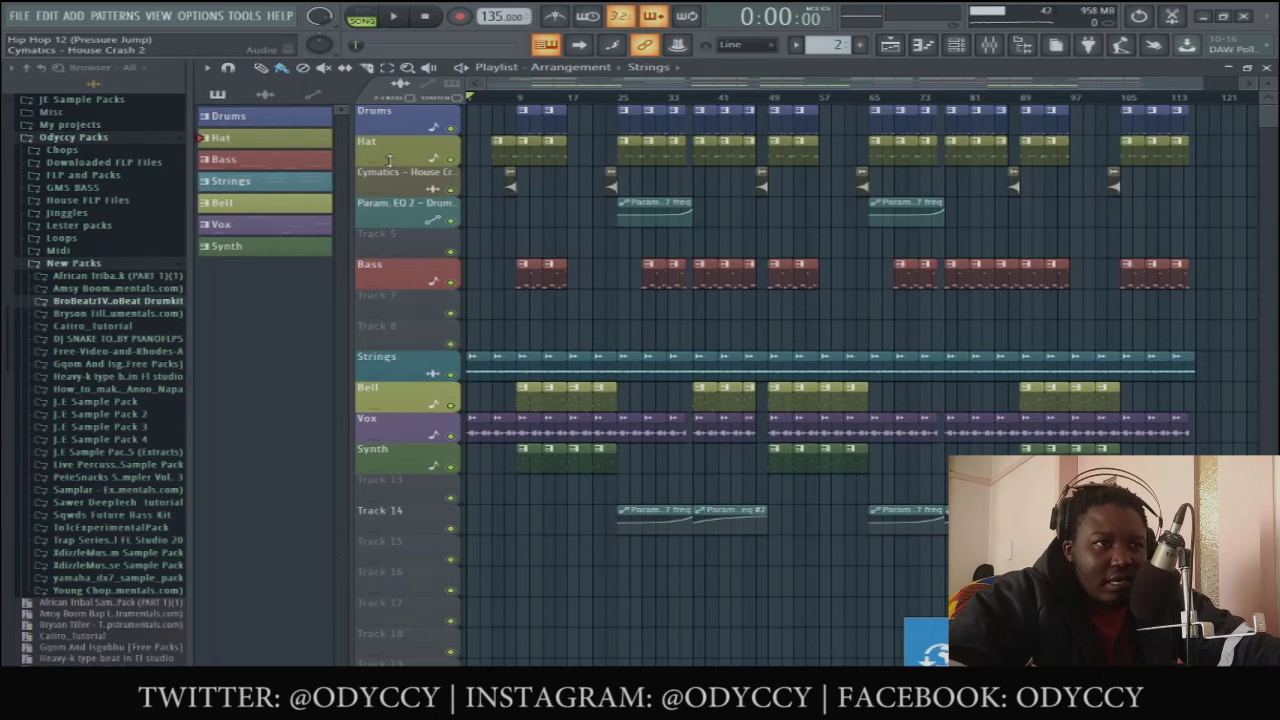
{"action": "left_click", "coordinate": [530, 127]}
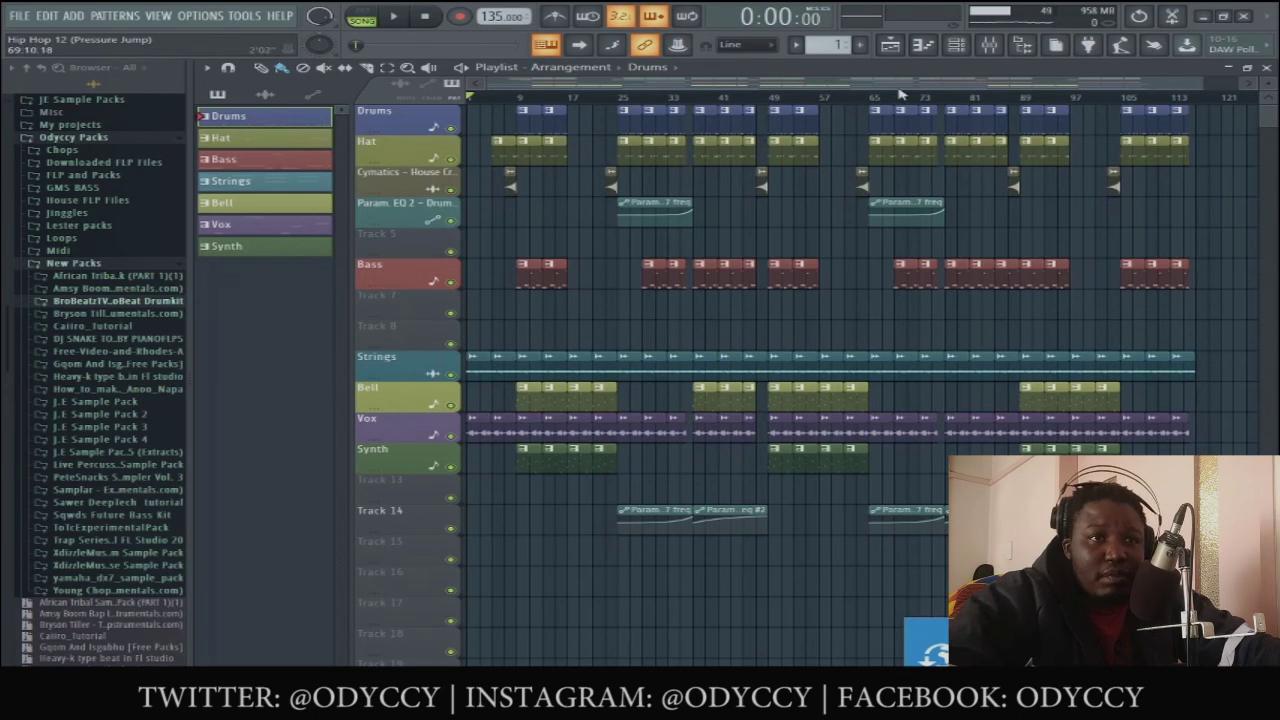
Step: Review the mixer's track layout from the Drumloop track onward and return to the playlist
{"action": "left_click", "coordinate": [988, 44]}
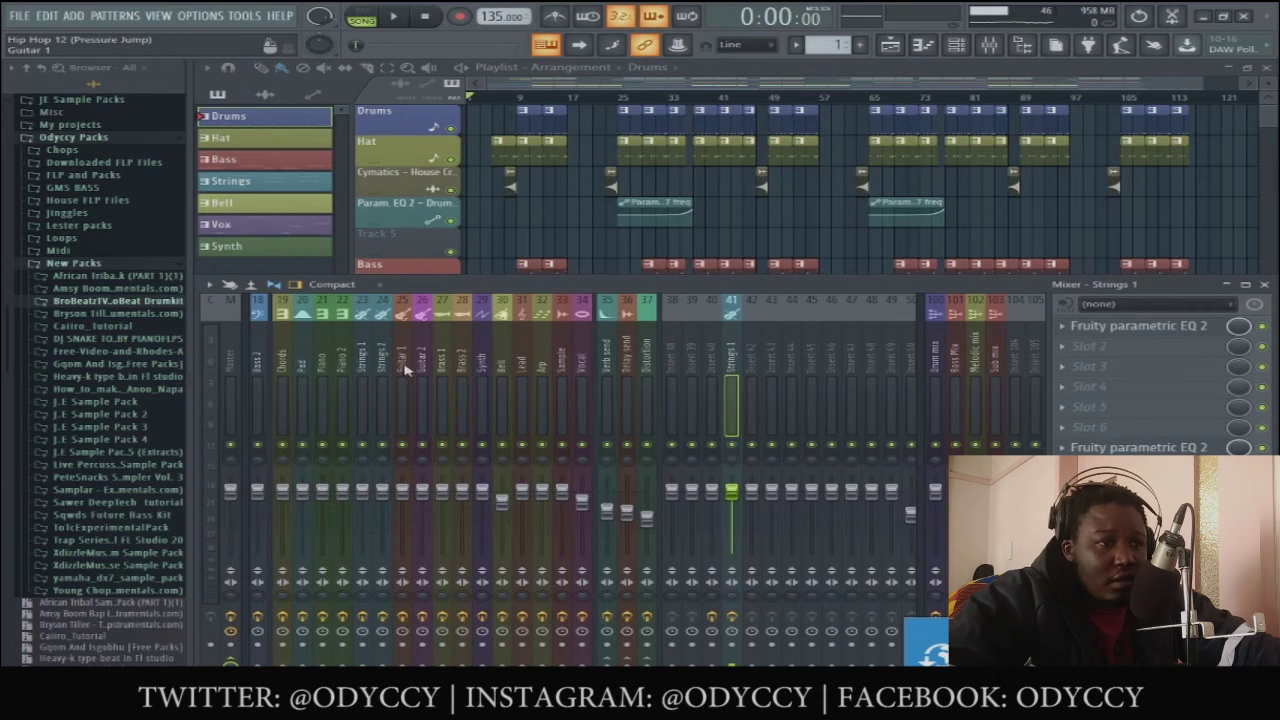
{"action": "scroll", "coordinate": [843, 360], "scroll_direction": "left", "scroll_amount": 6}
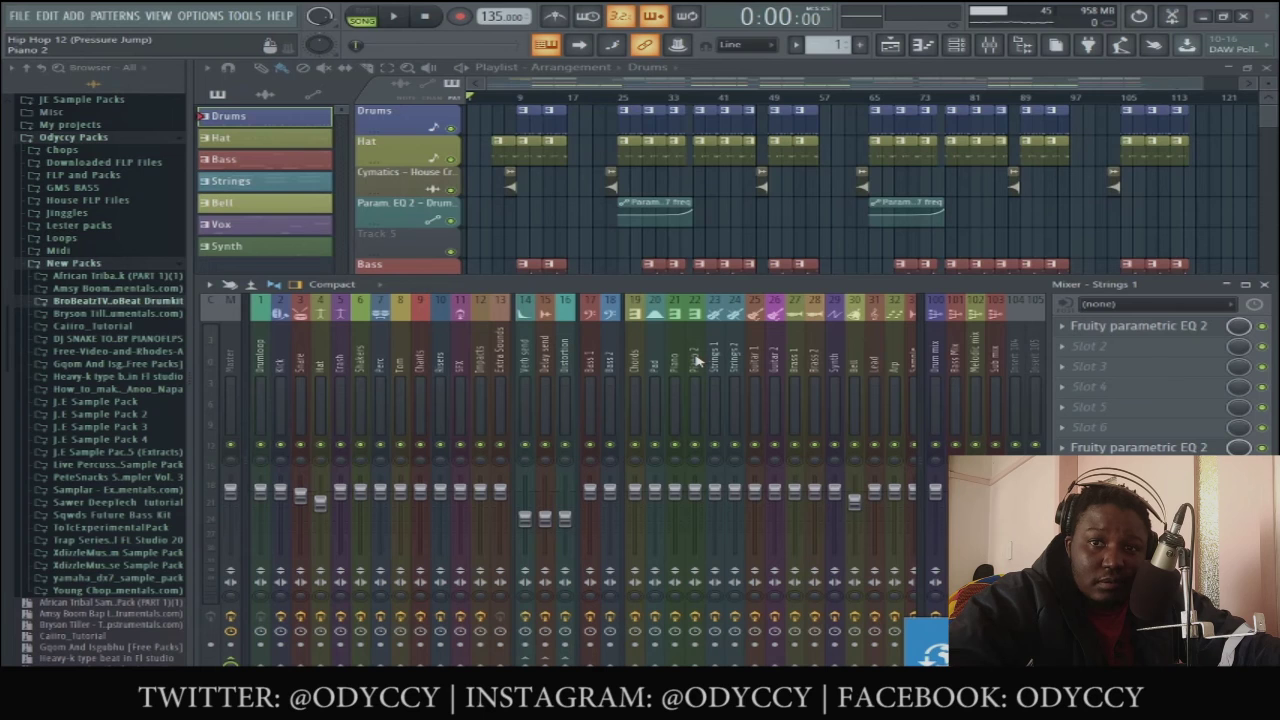
{"action": "left_click", "coordinate": [780, 72]}
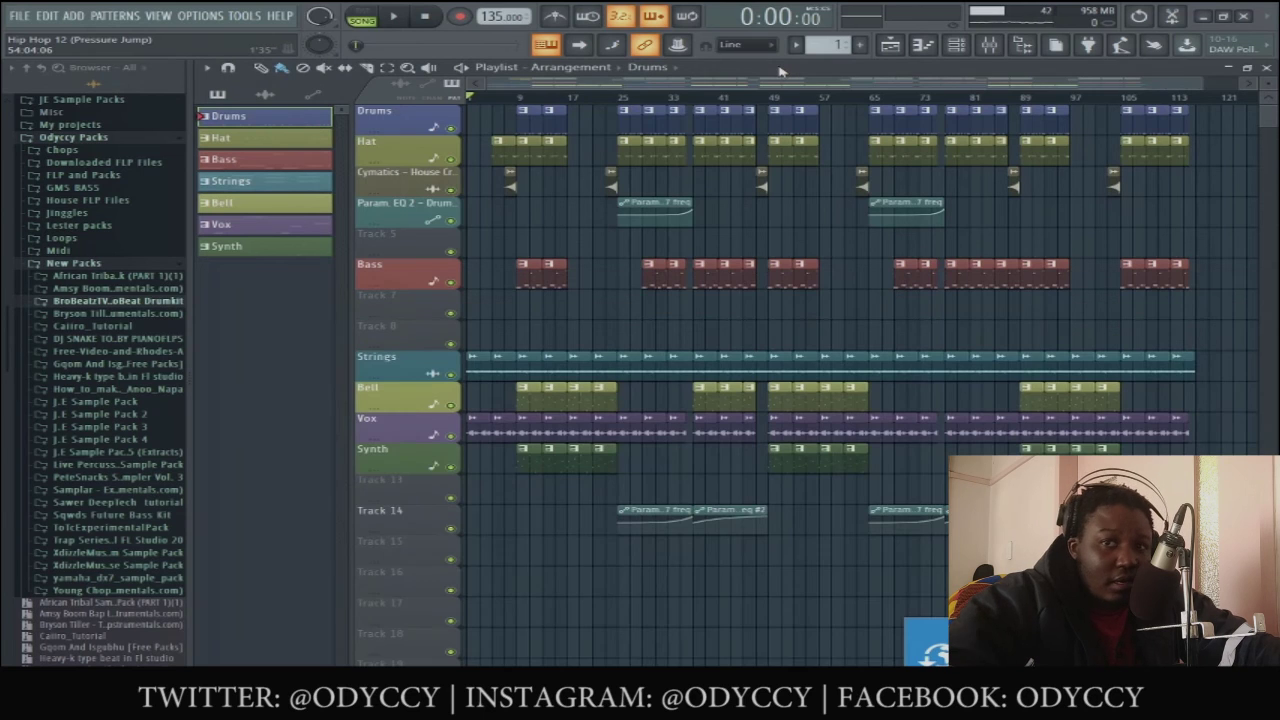